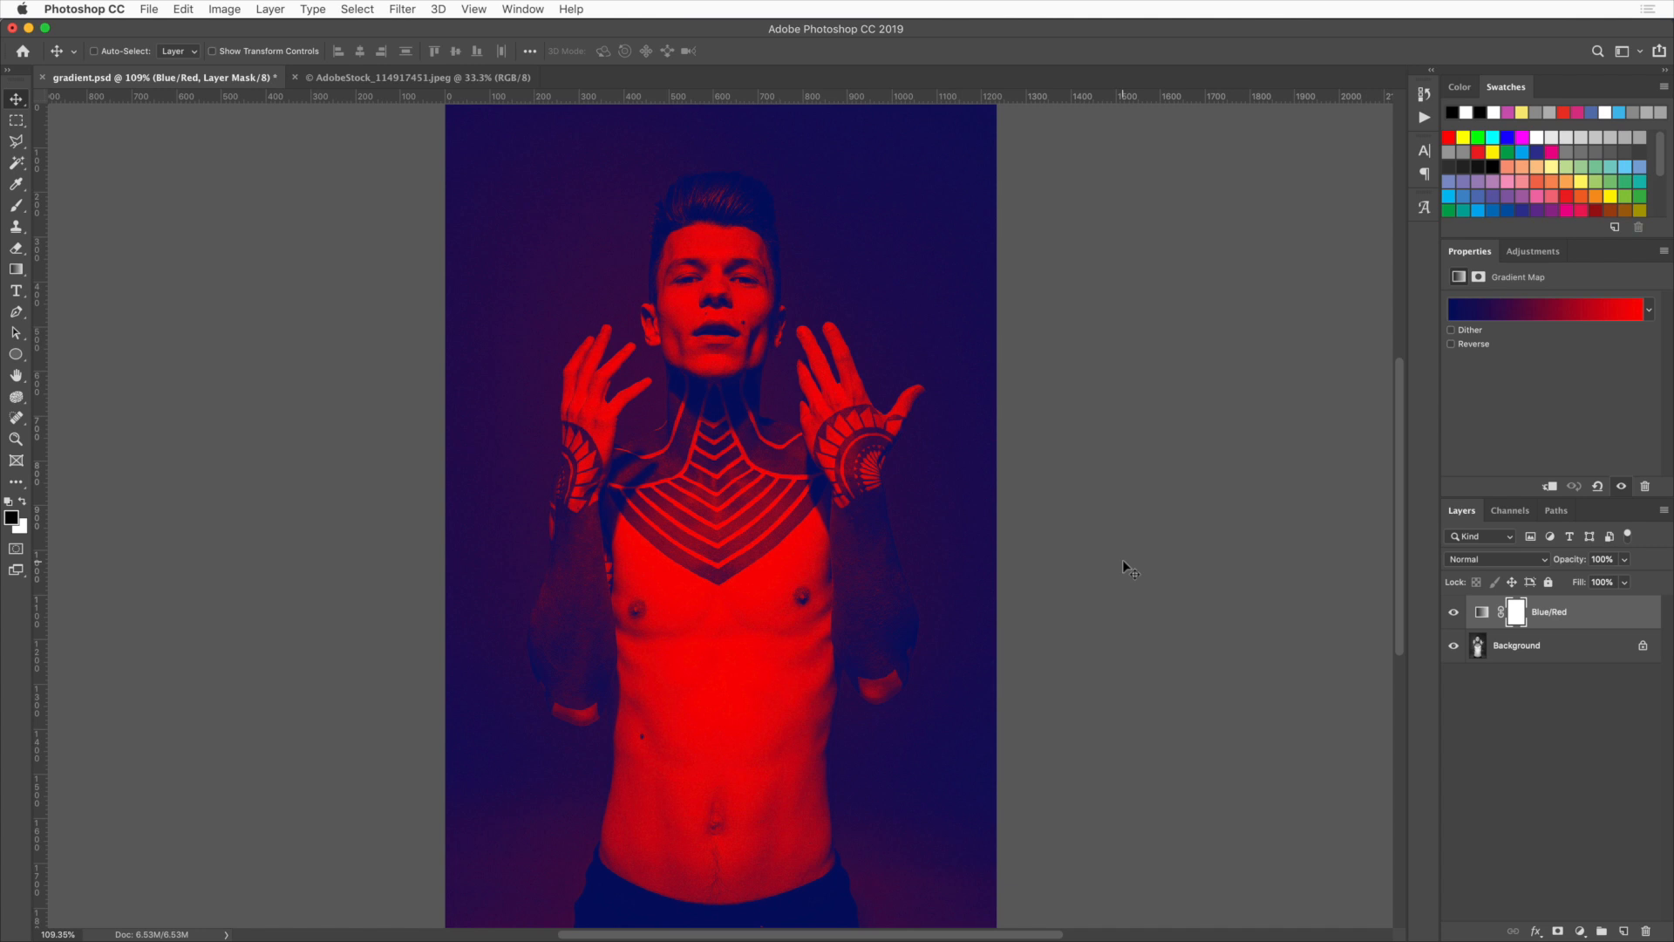
Delete the Blue/Red layer and add a new Gradient Map adjustment layer above the Background
key("BackSpace")
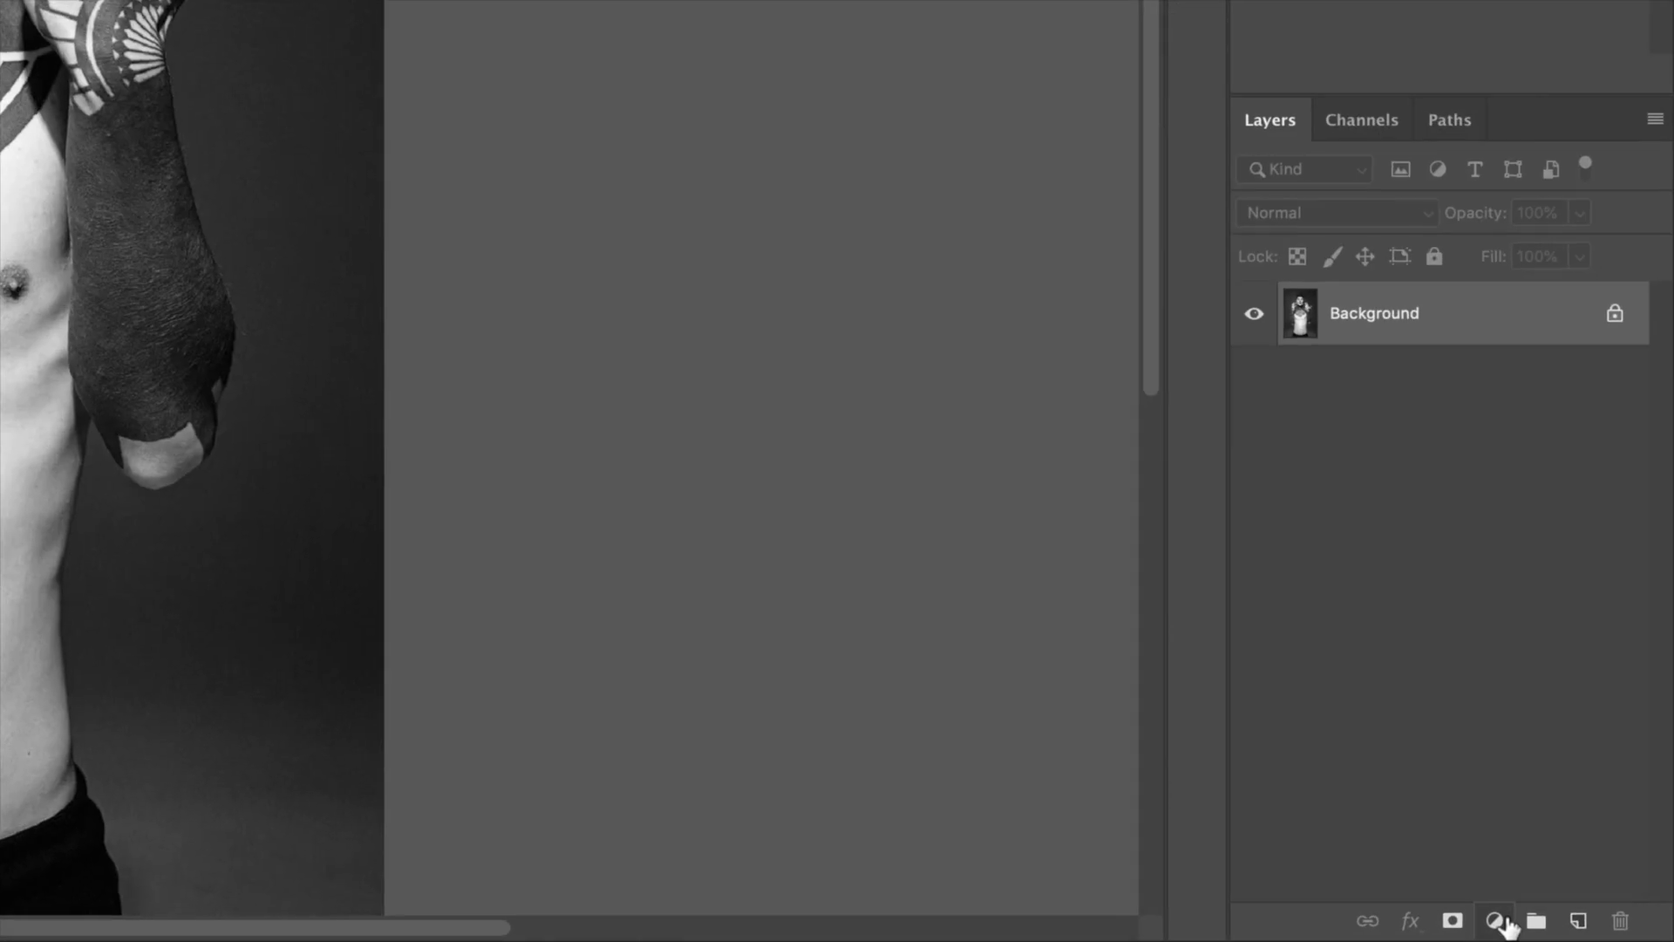
left_click(1582, 930)
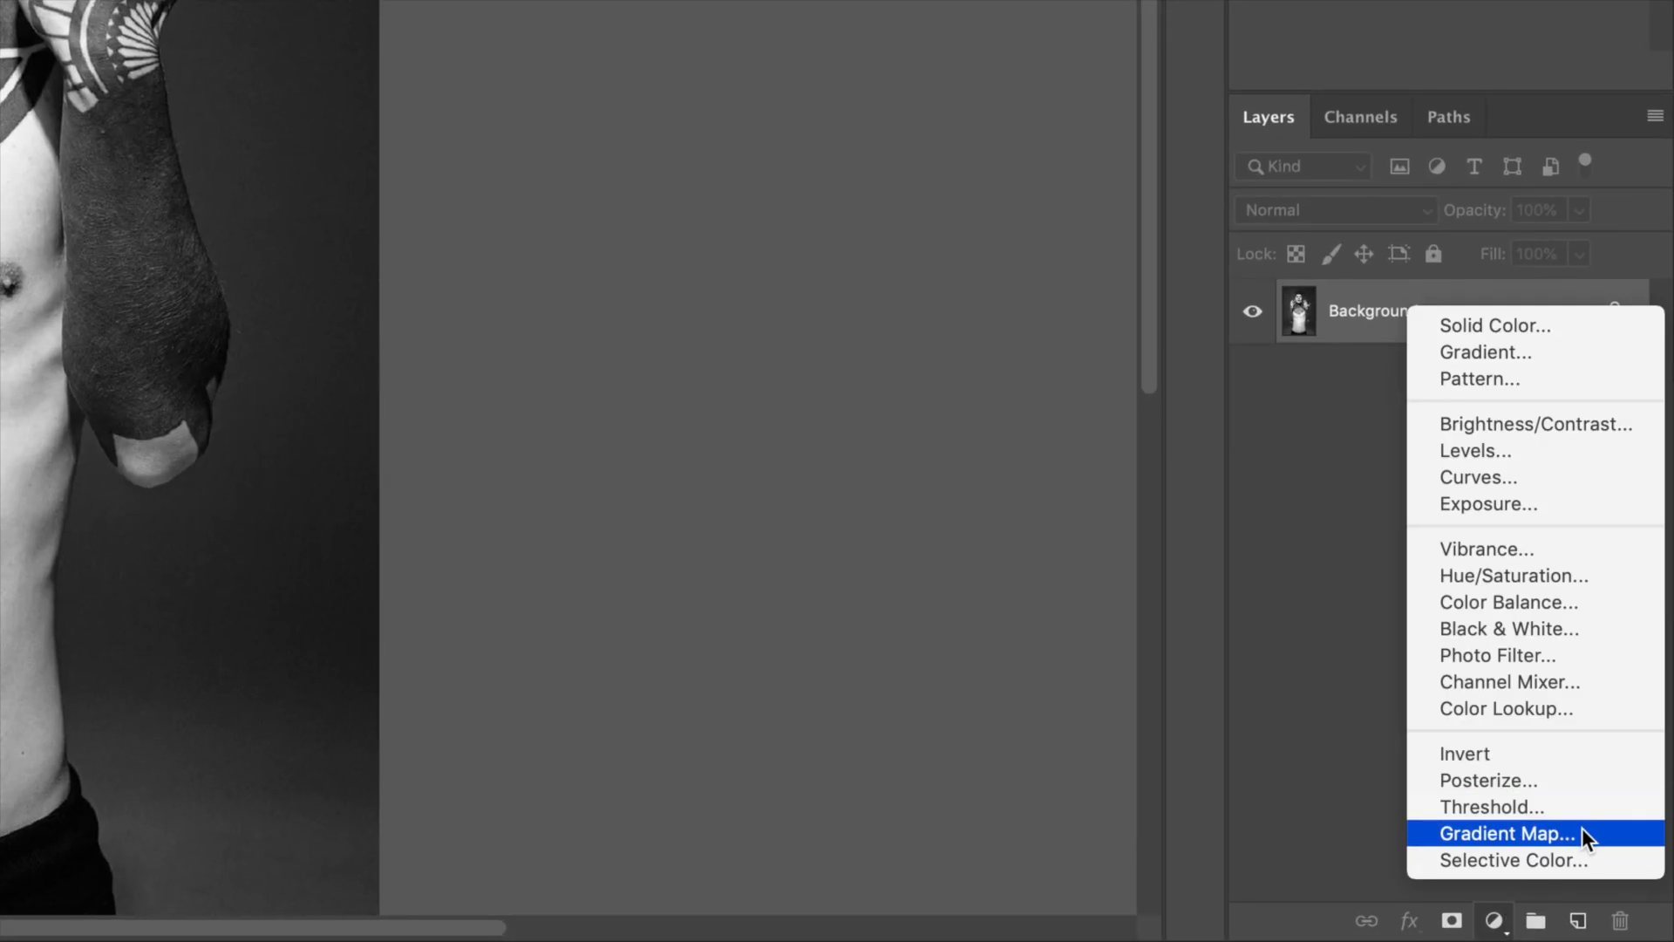
left_click(1581, 831)
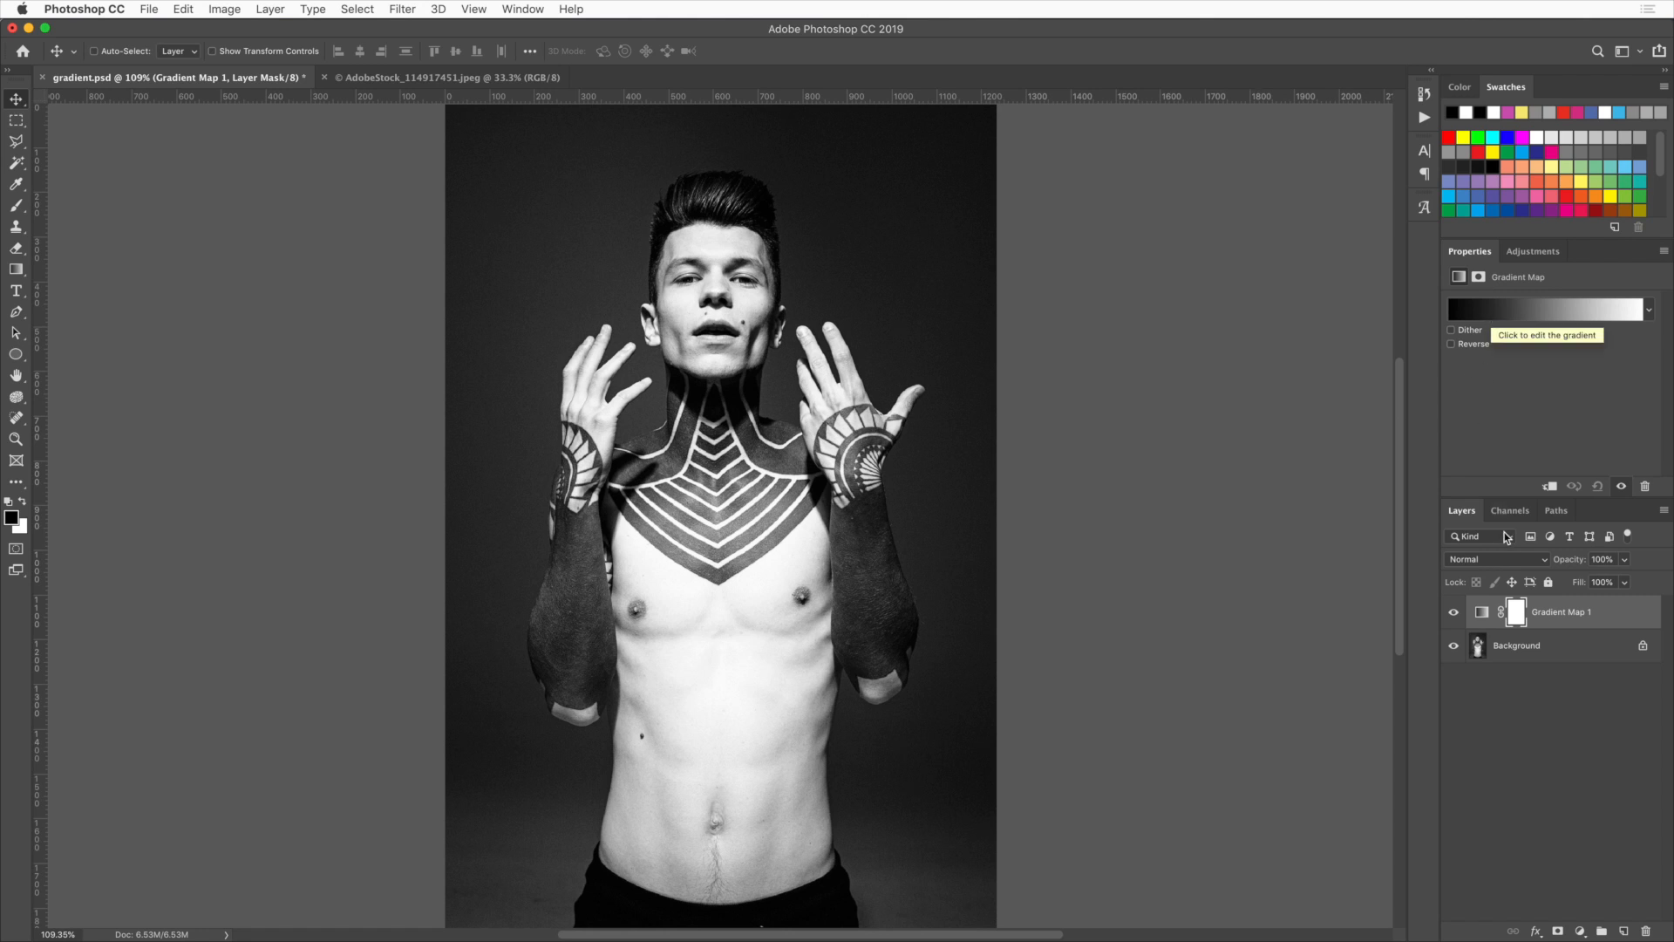
Toggle the new gradient map layer's visibility to compare it with the original photo
left_click(1454, 614)
left_click(1454, 614)
left_click(1453, 614)
left_click(1453, 614)
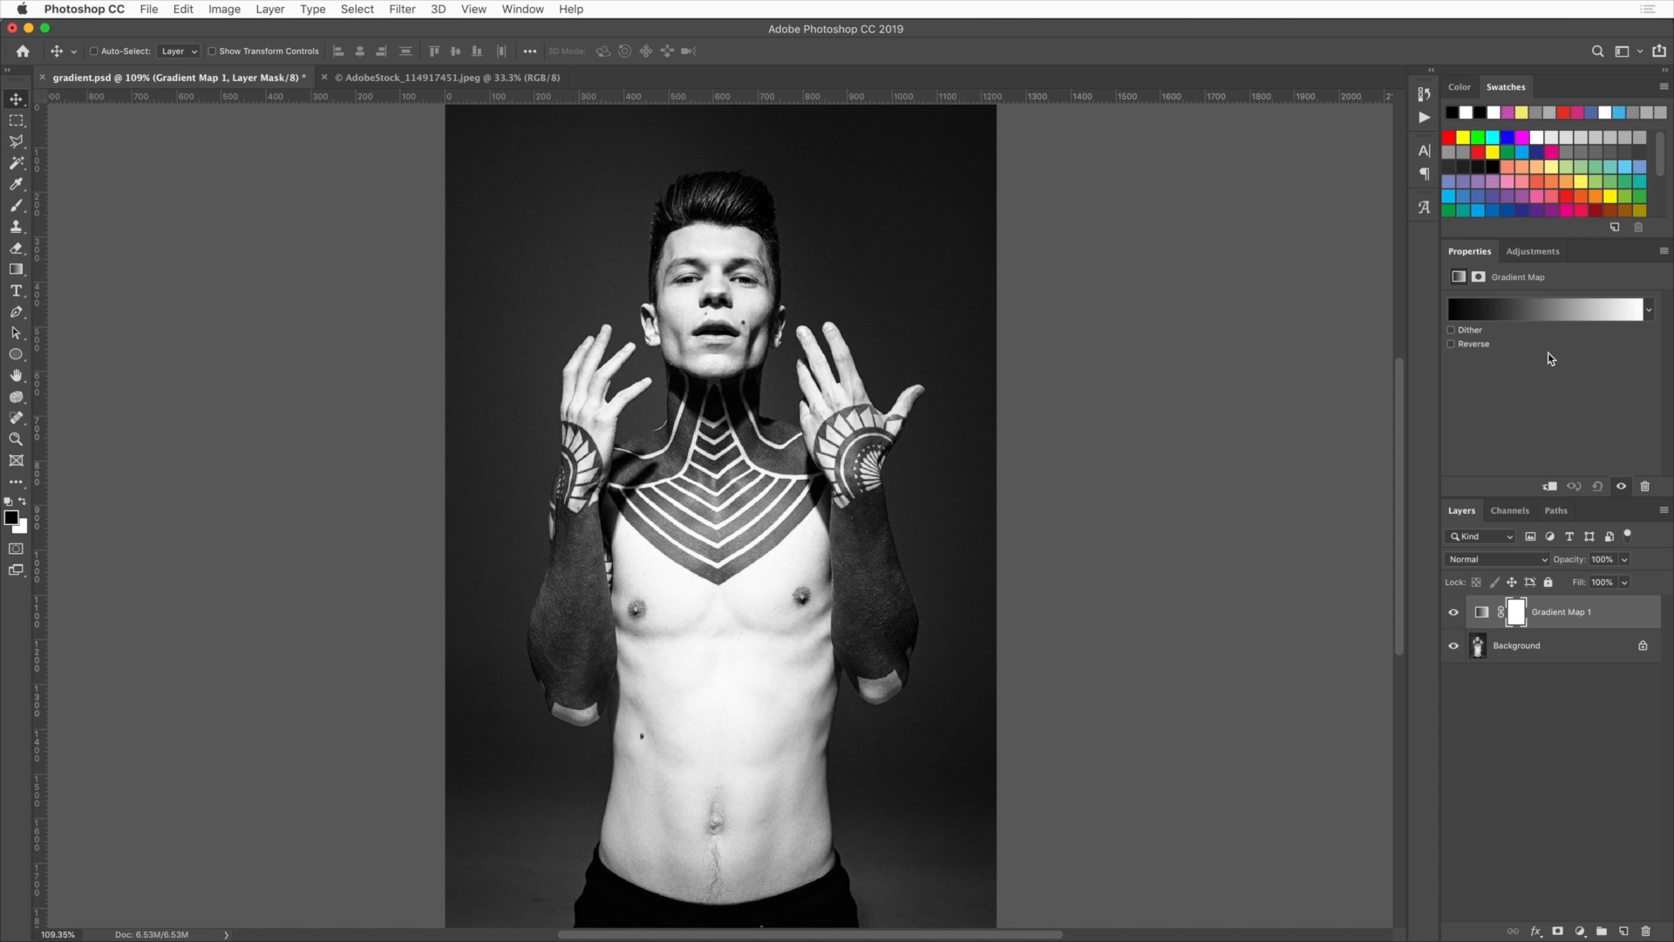
Open the gradient for editing and set its white end stop colour to red #fa0000
left_click(1523, 311)
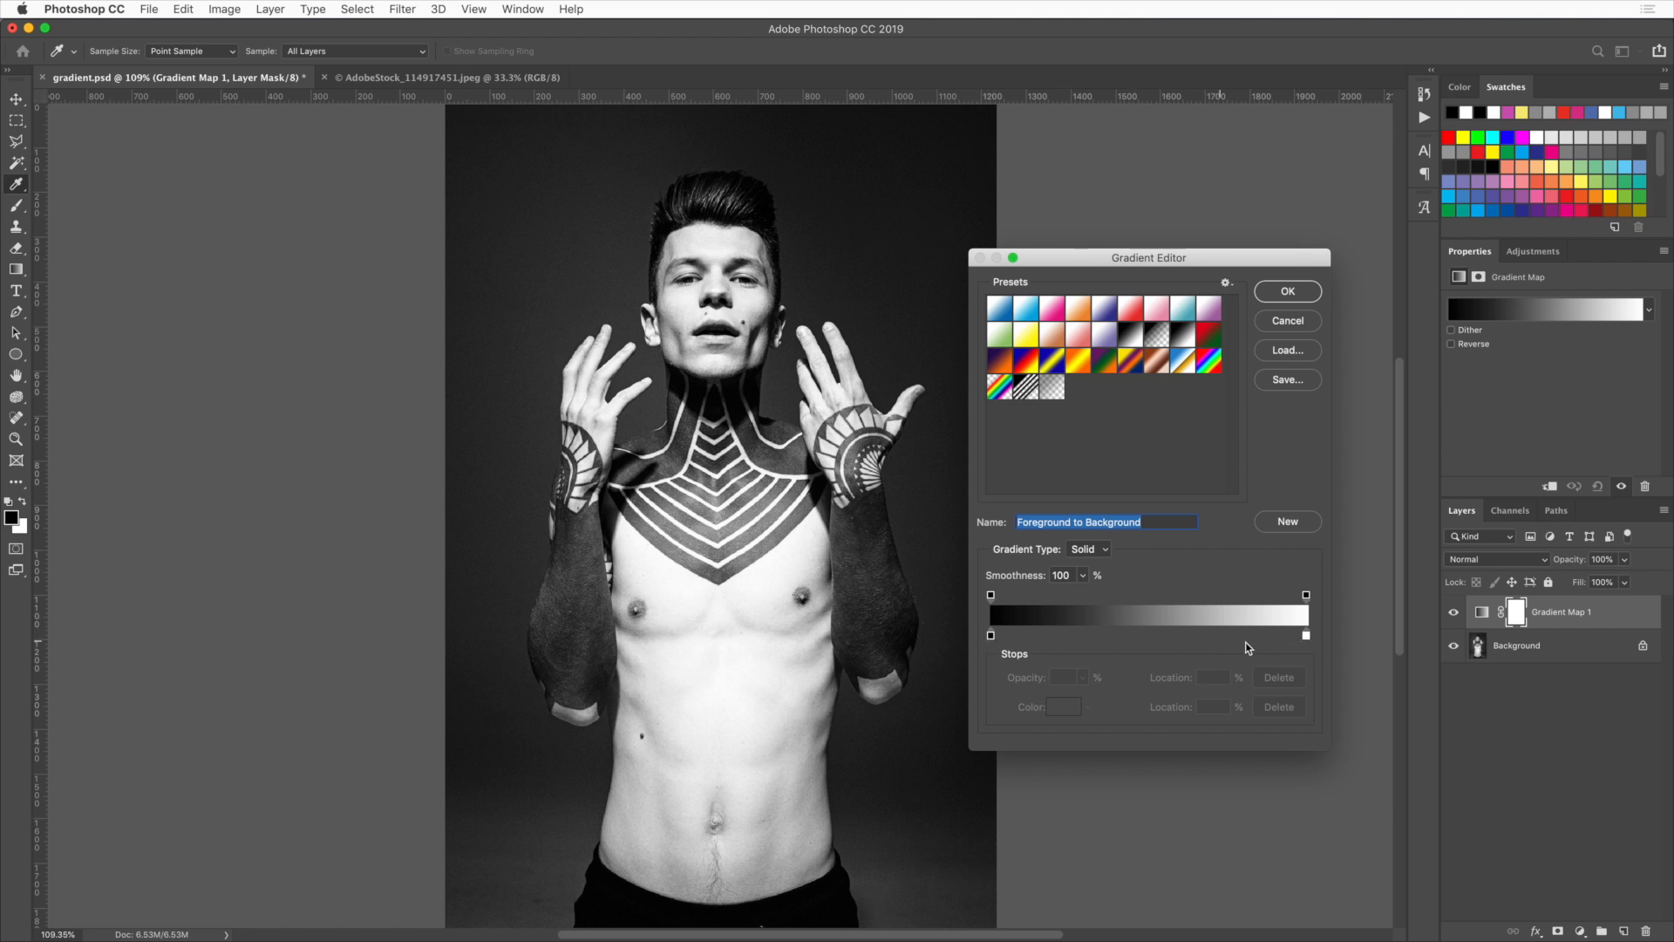
left_click(1306, 638)
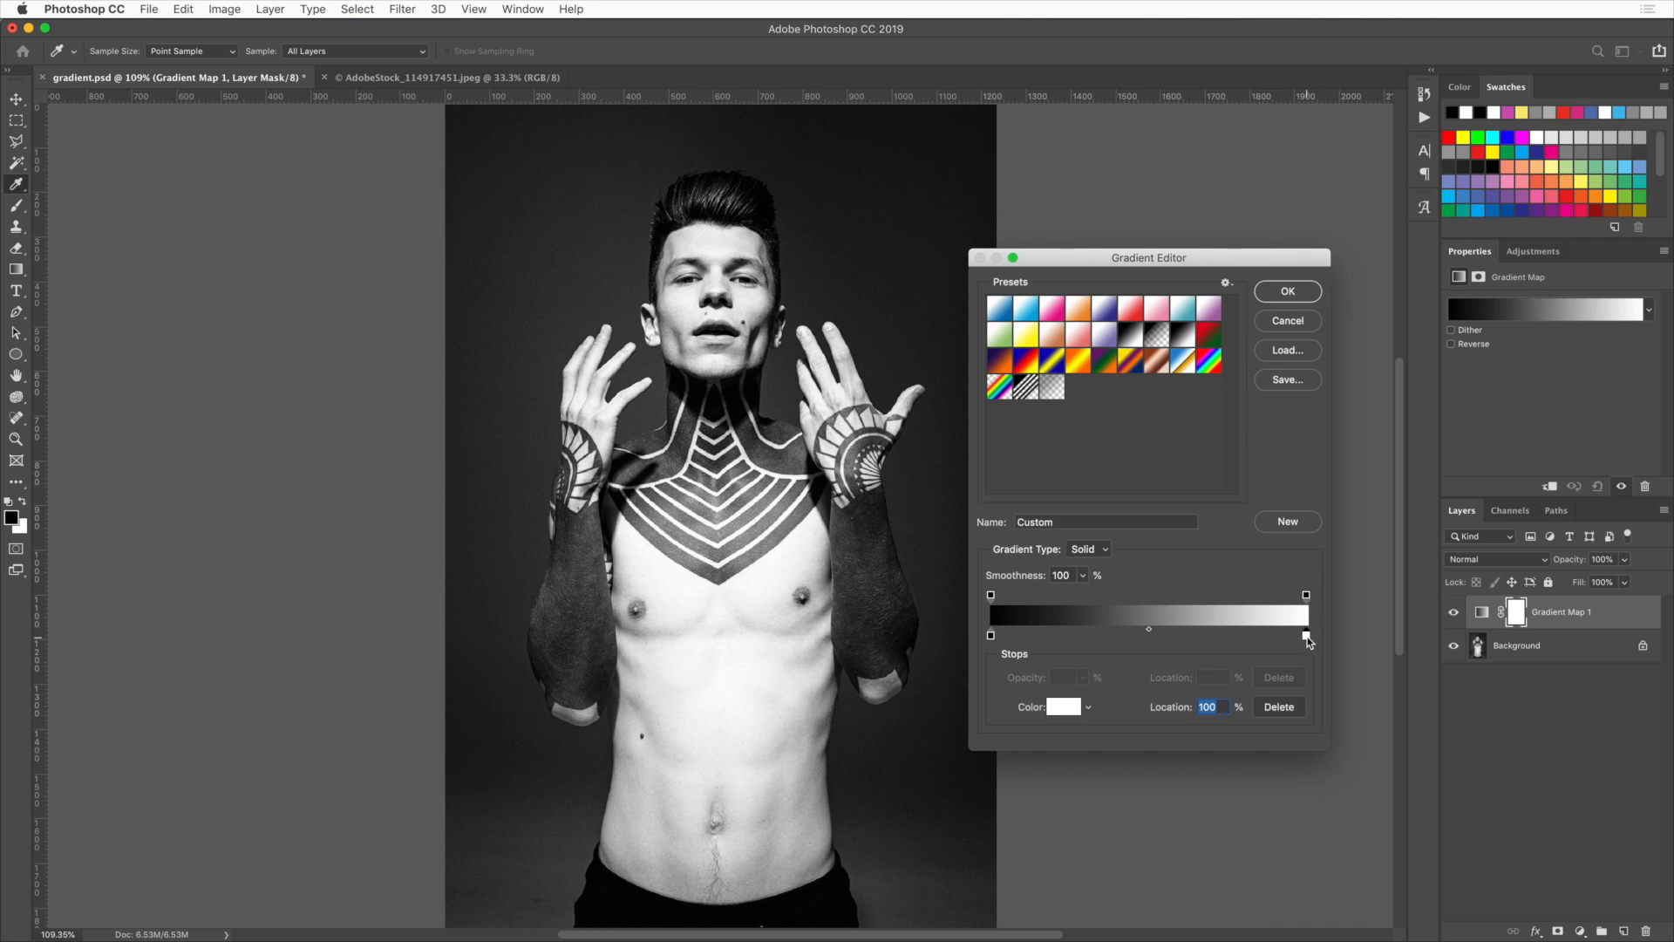
left_click(1089, 707)
left_click(1090, 714)
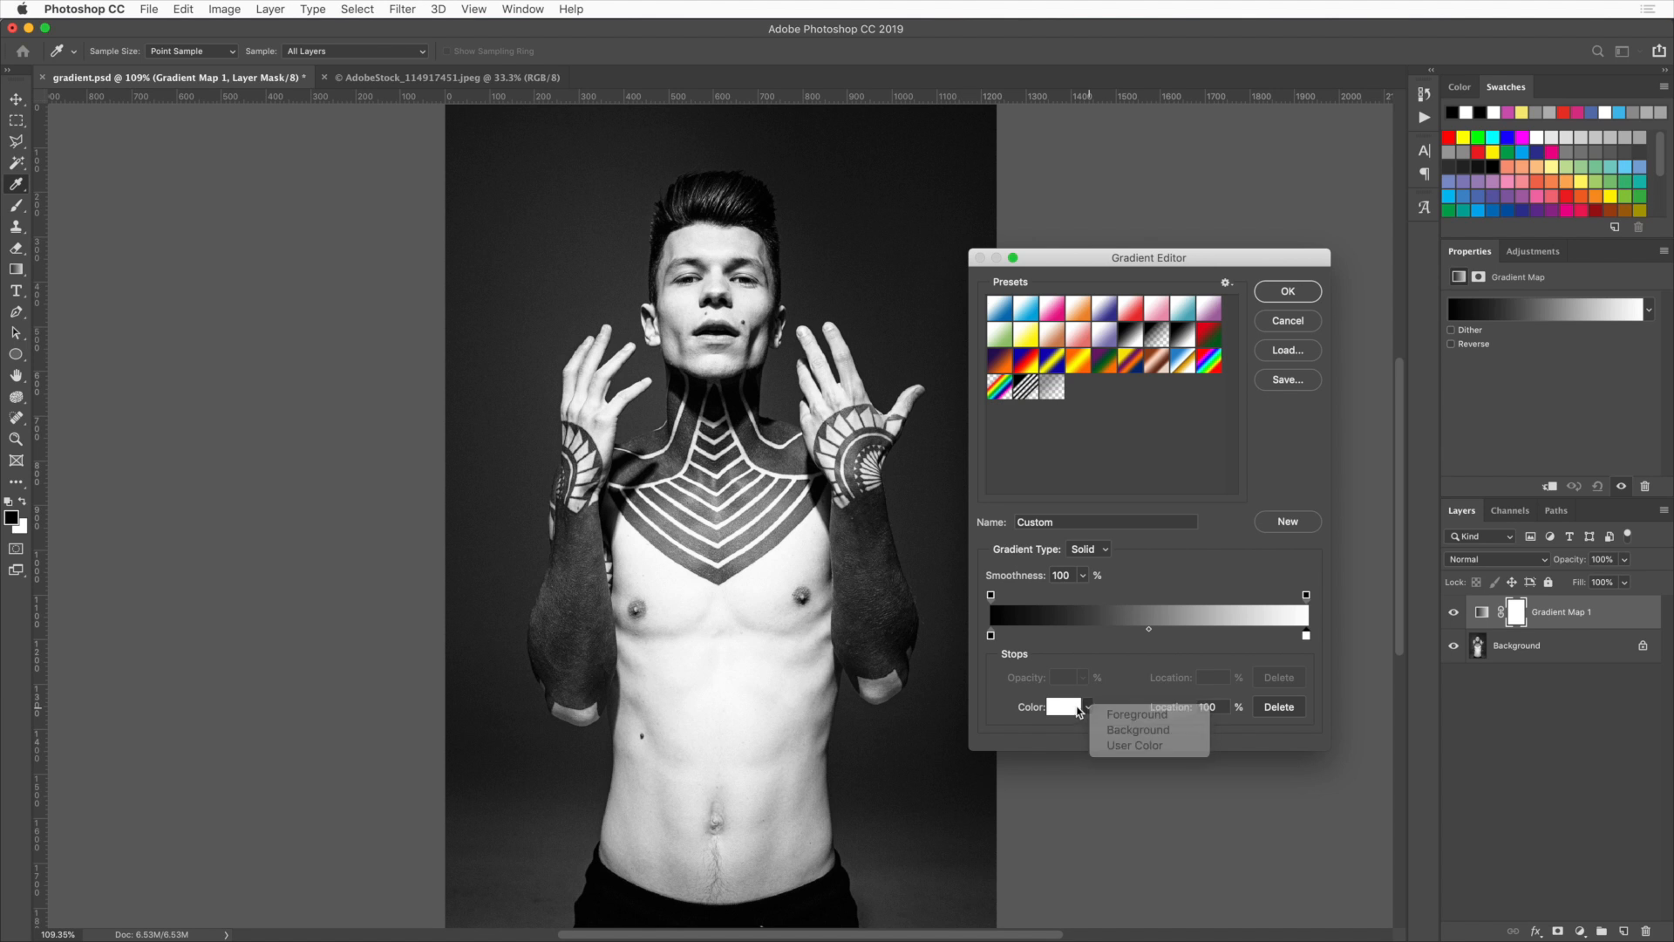
left_click(1071, 708)
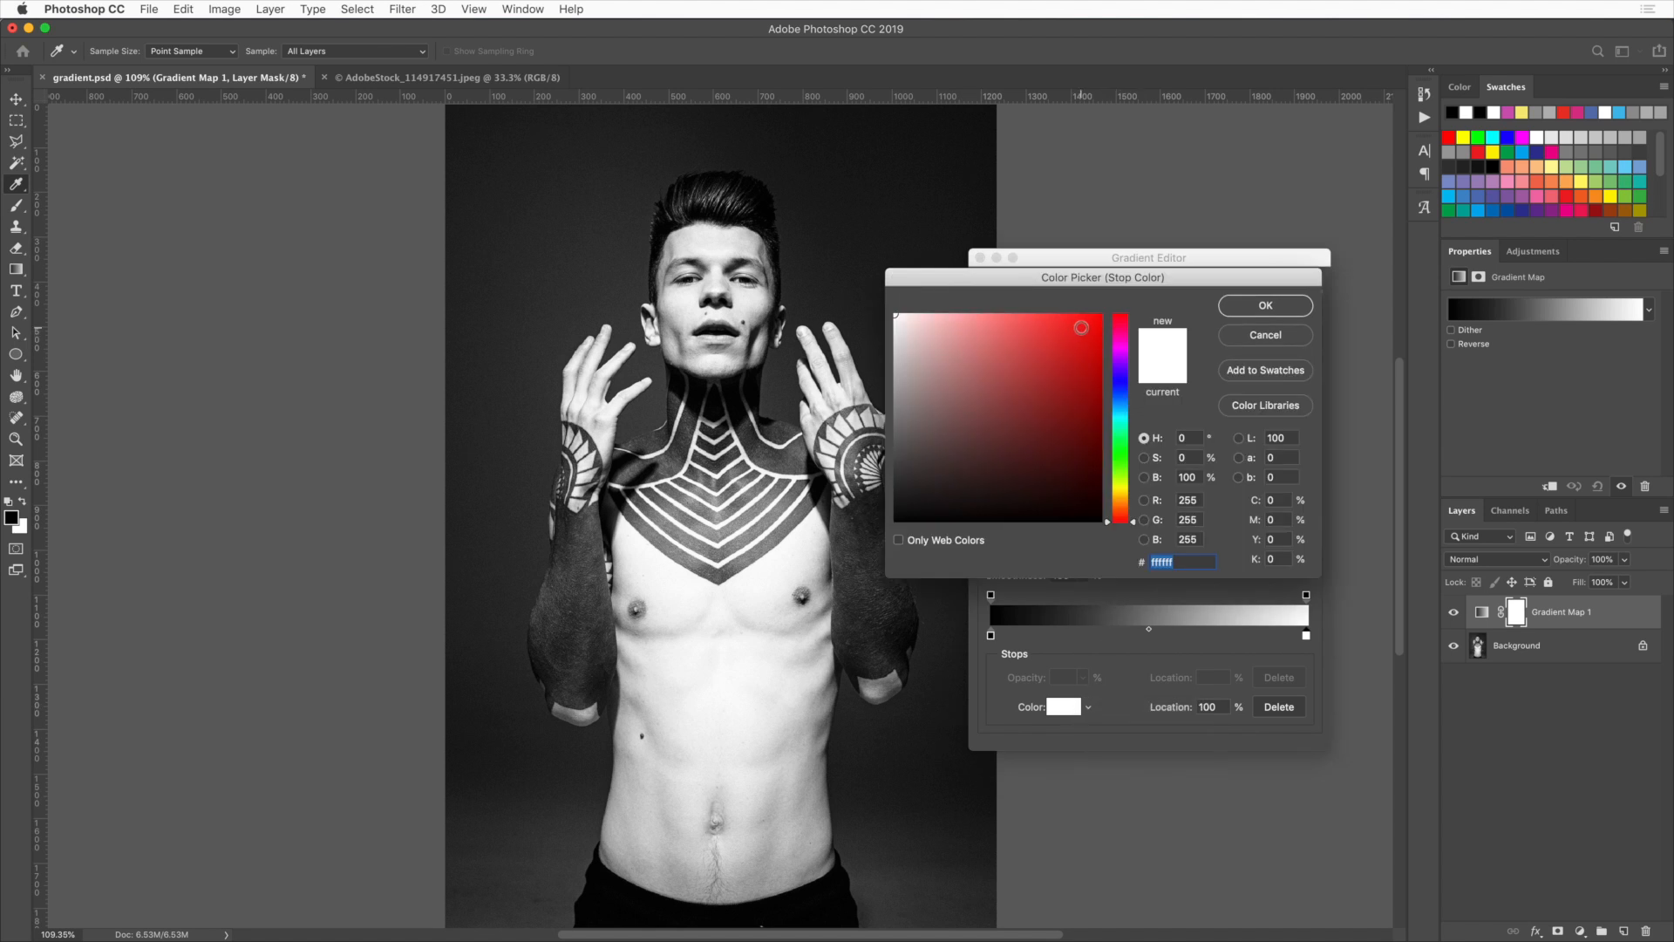
left_click_drag(1081, 331, 1107, 313)
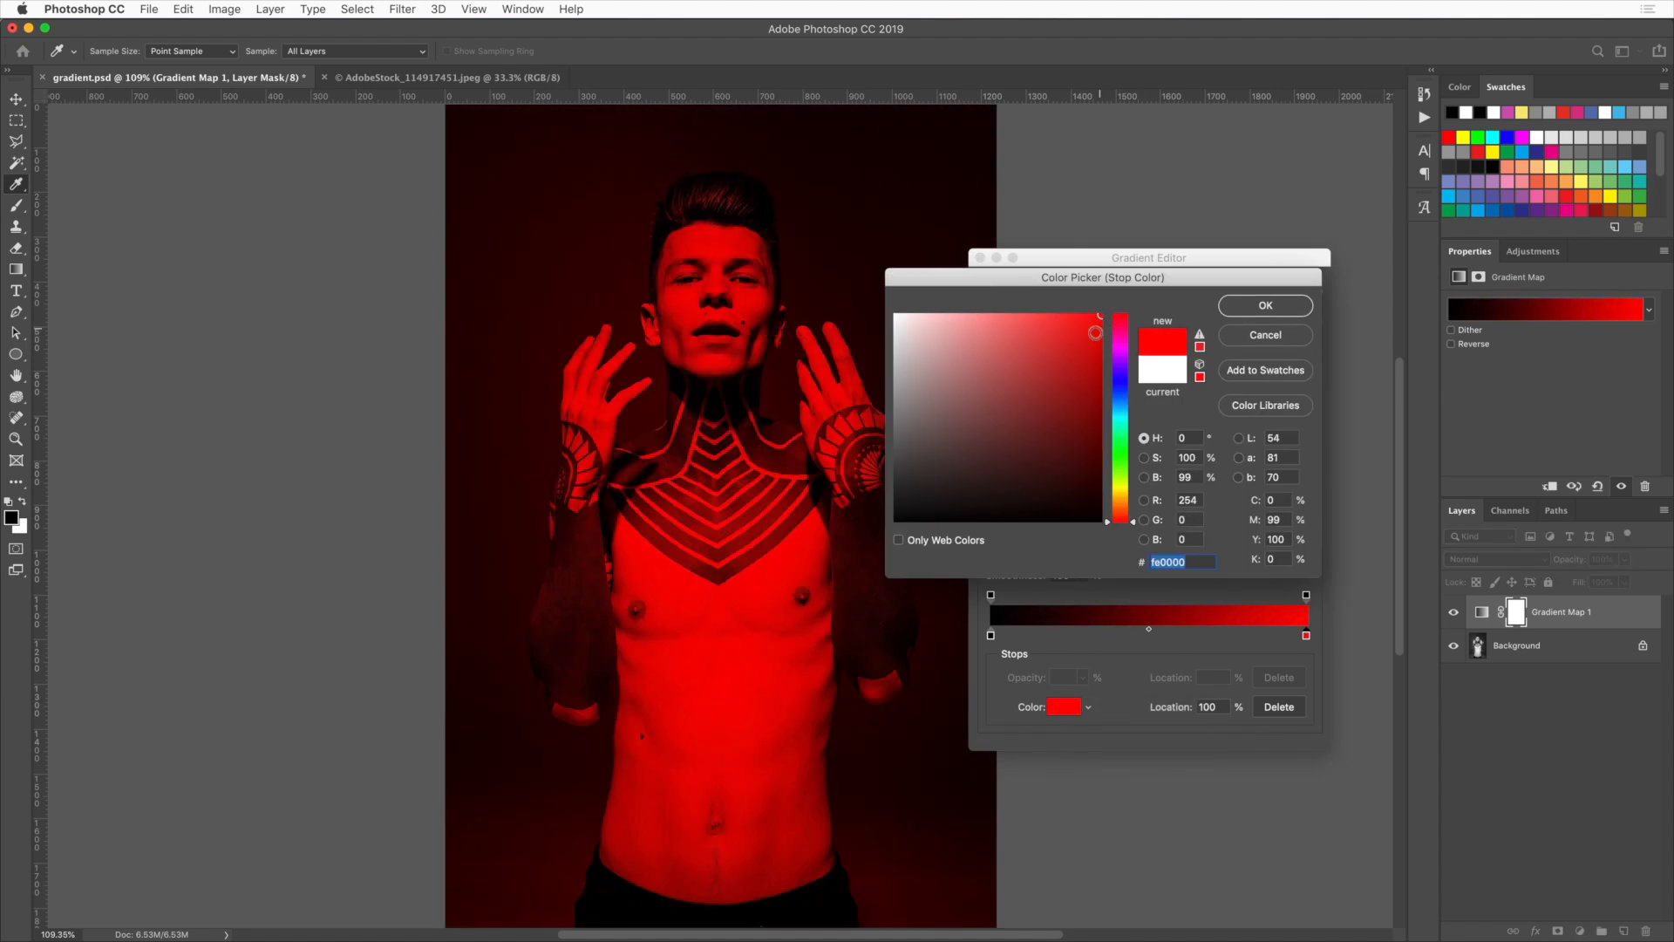
left_click(1266, 305)
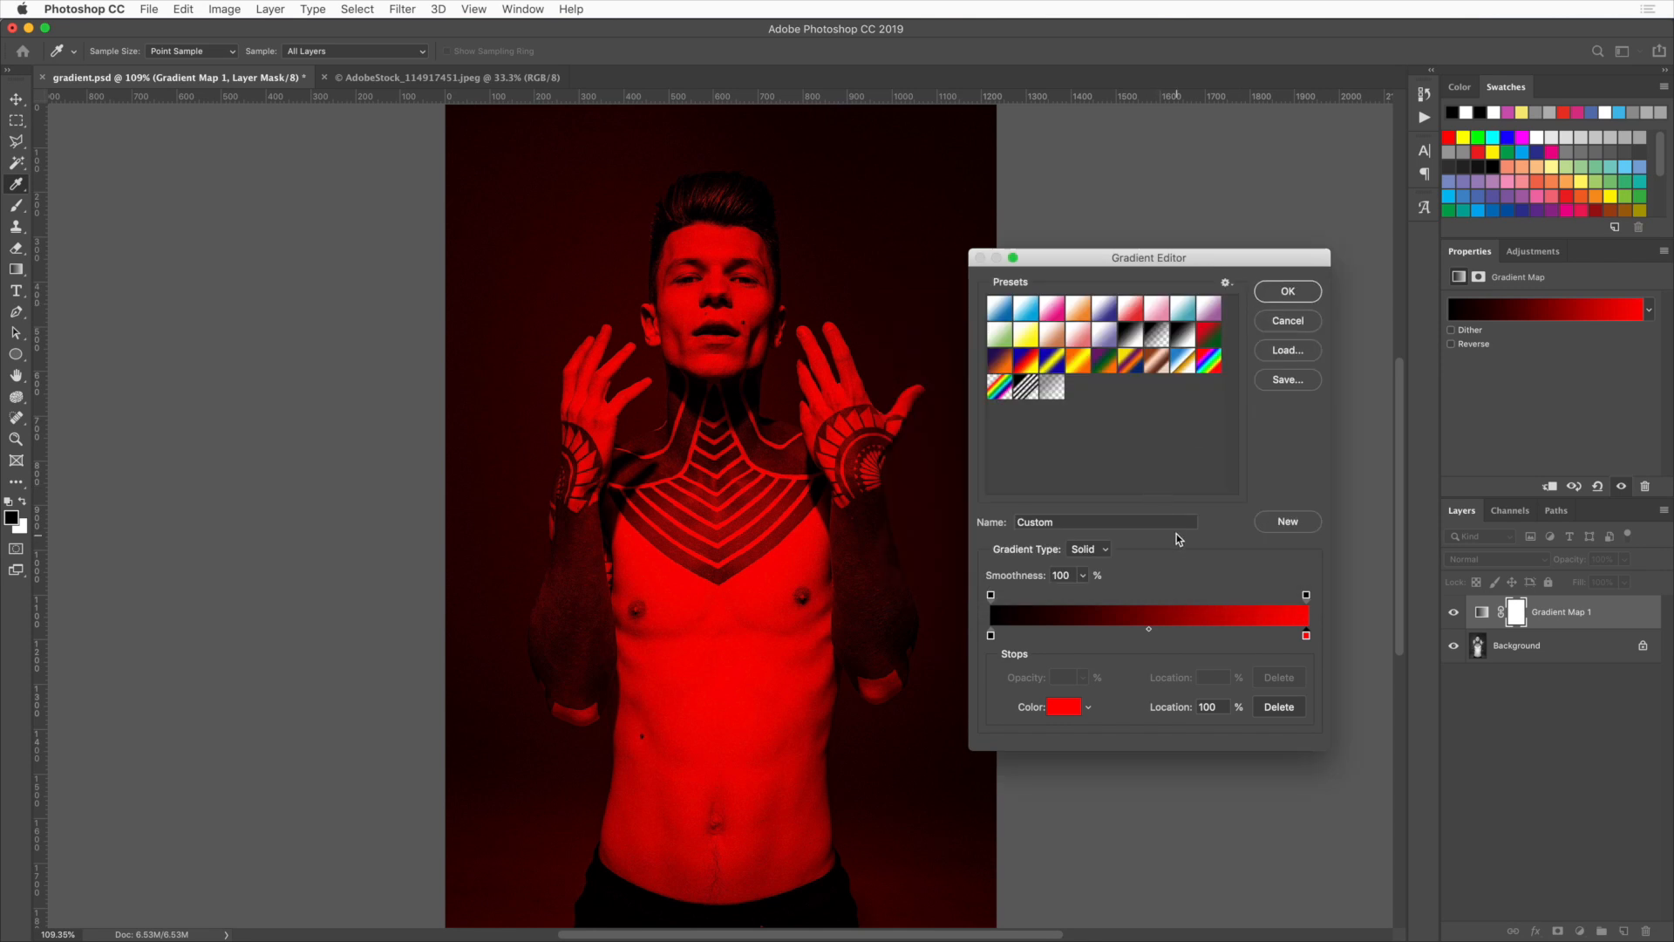
Set the gradient's black start stop colour to dark blue #02144e
left_click(992, 636)
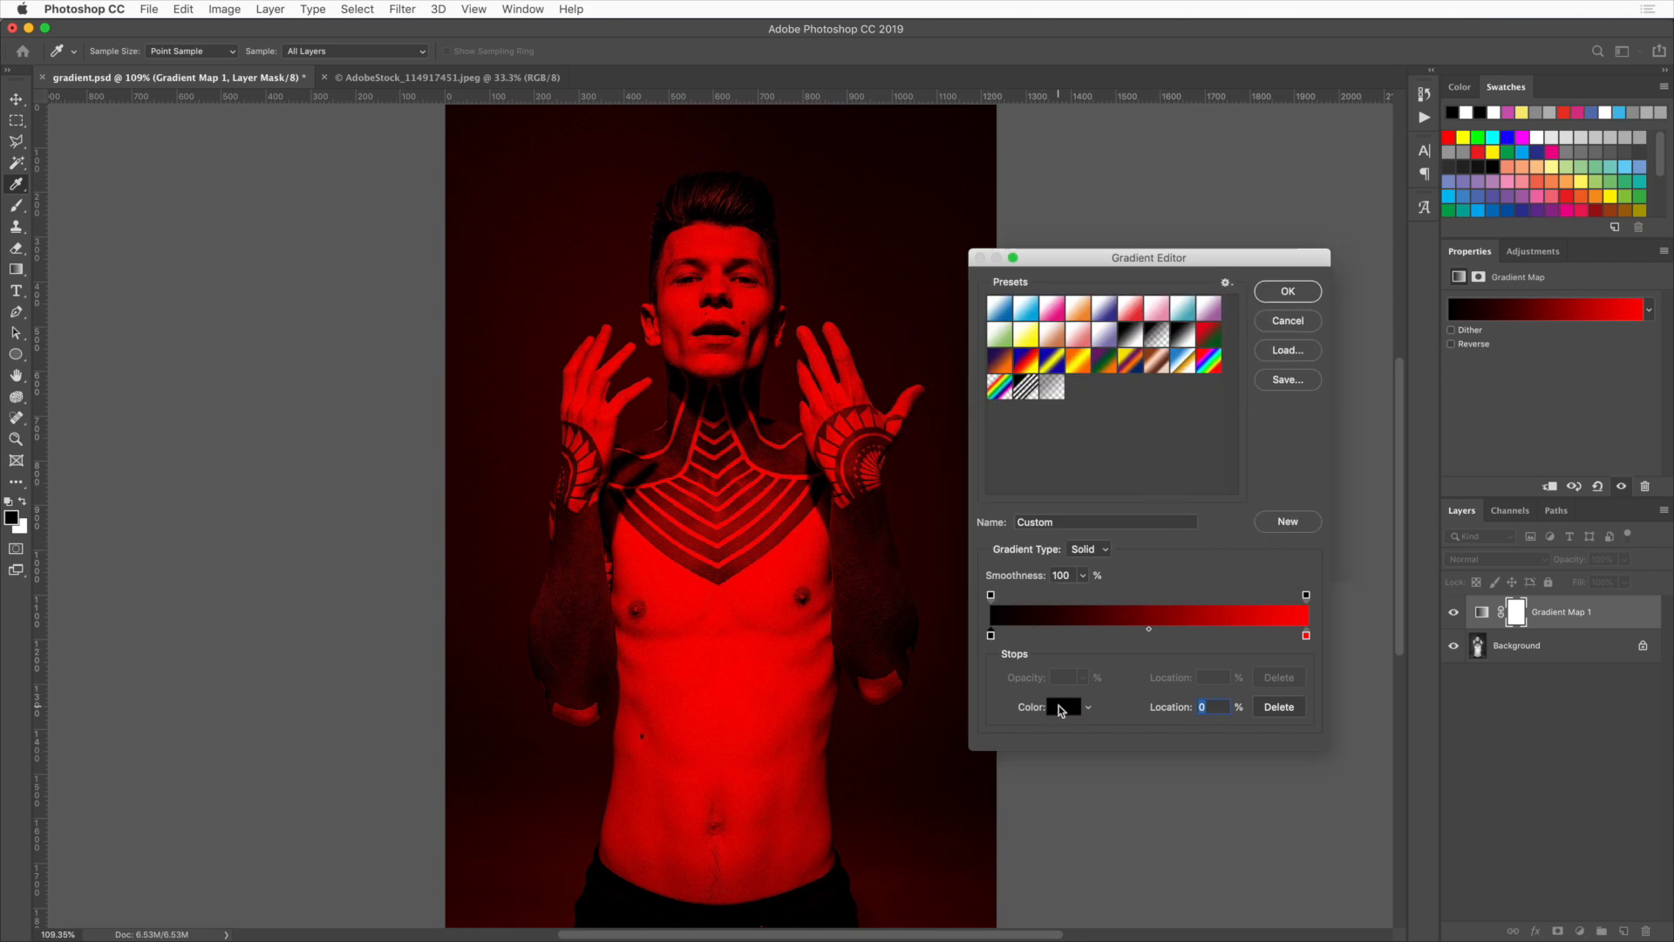
left_click(1059, 710)
left_click(1122, 392)
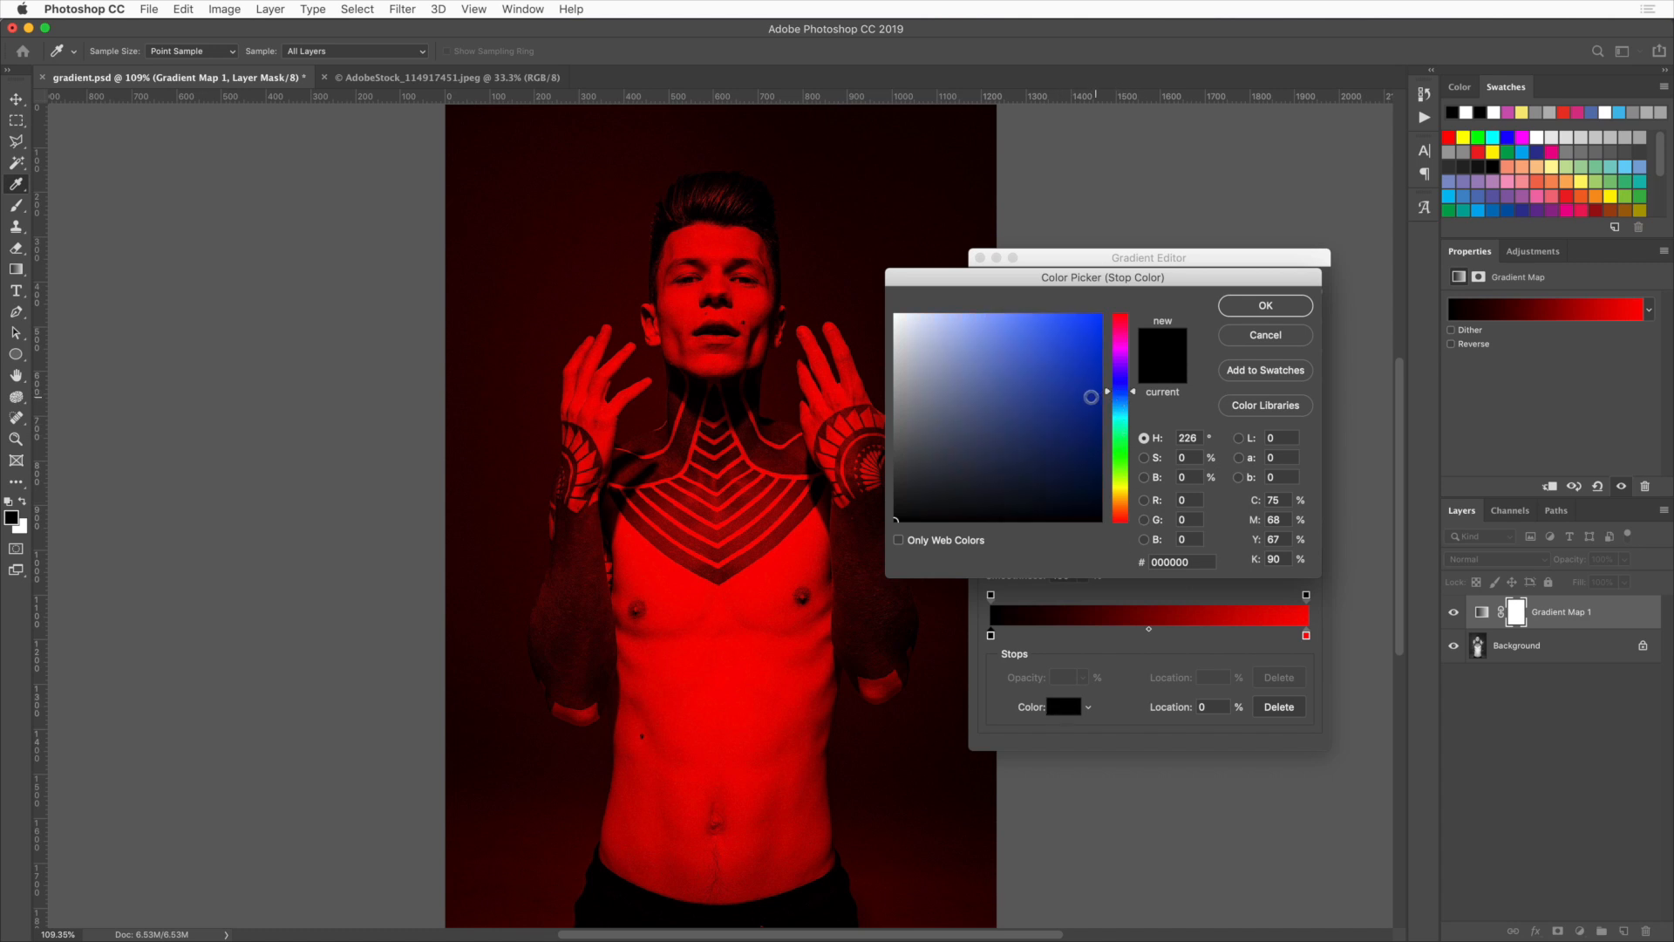
left_click_drag(1093, 398, 1095, 458)
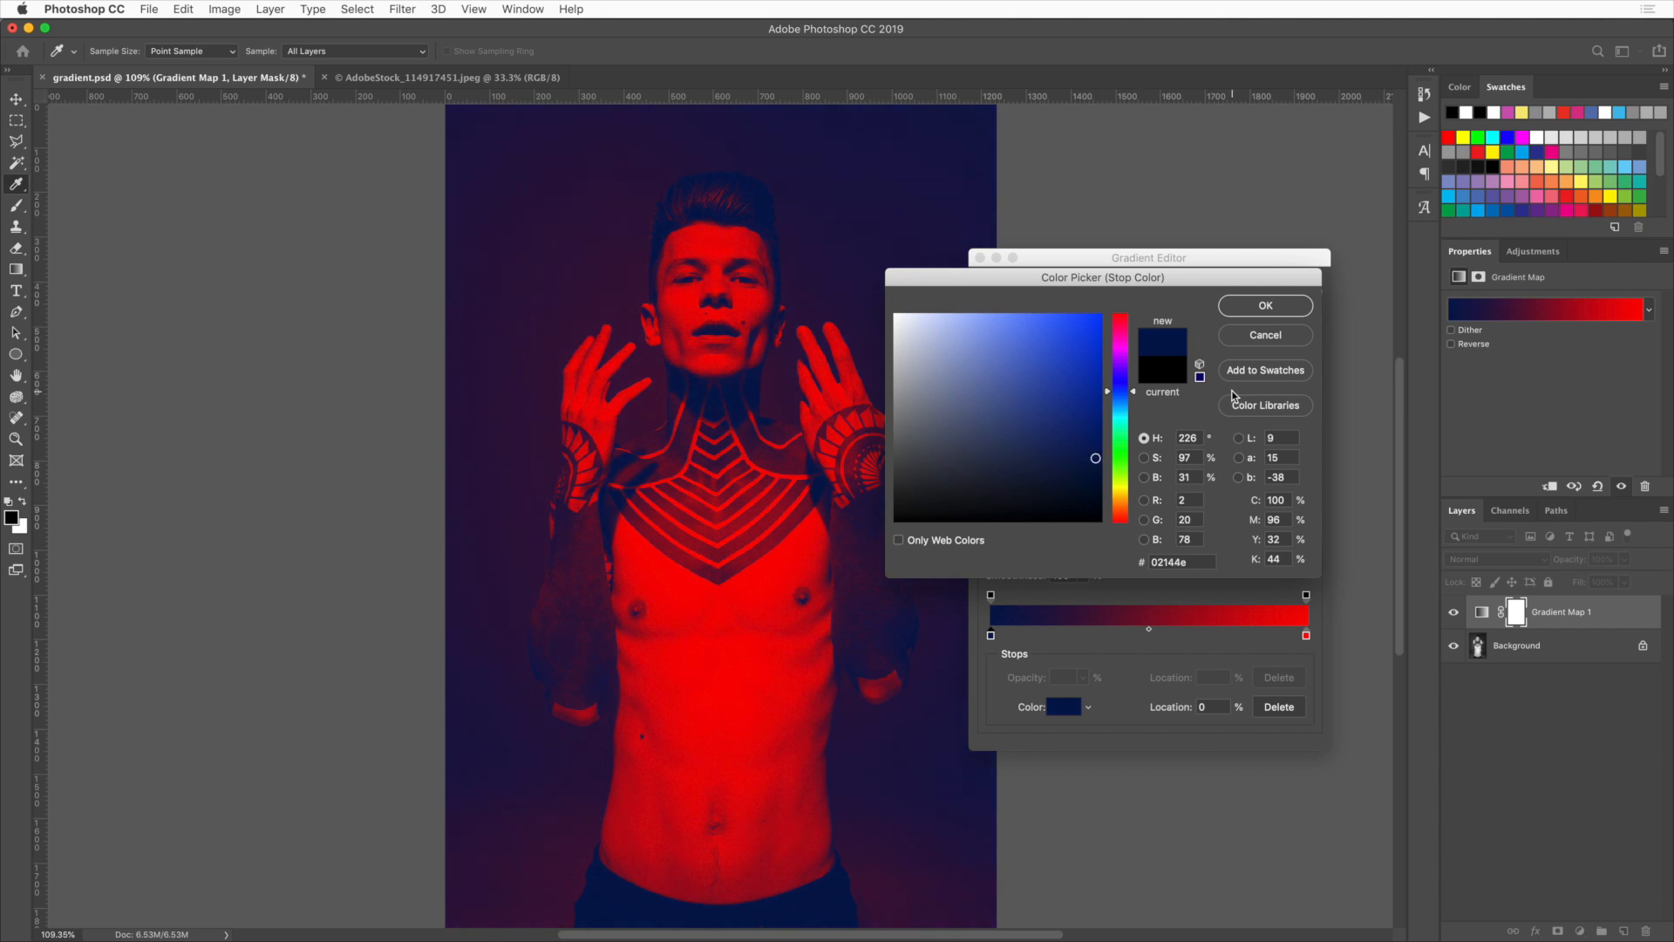
left_click(1265, 307)
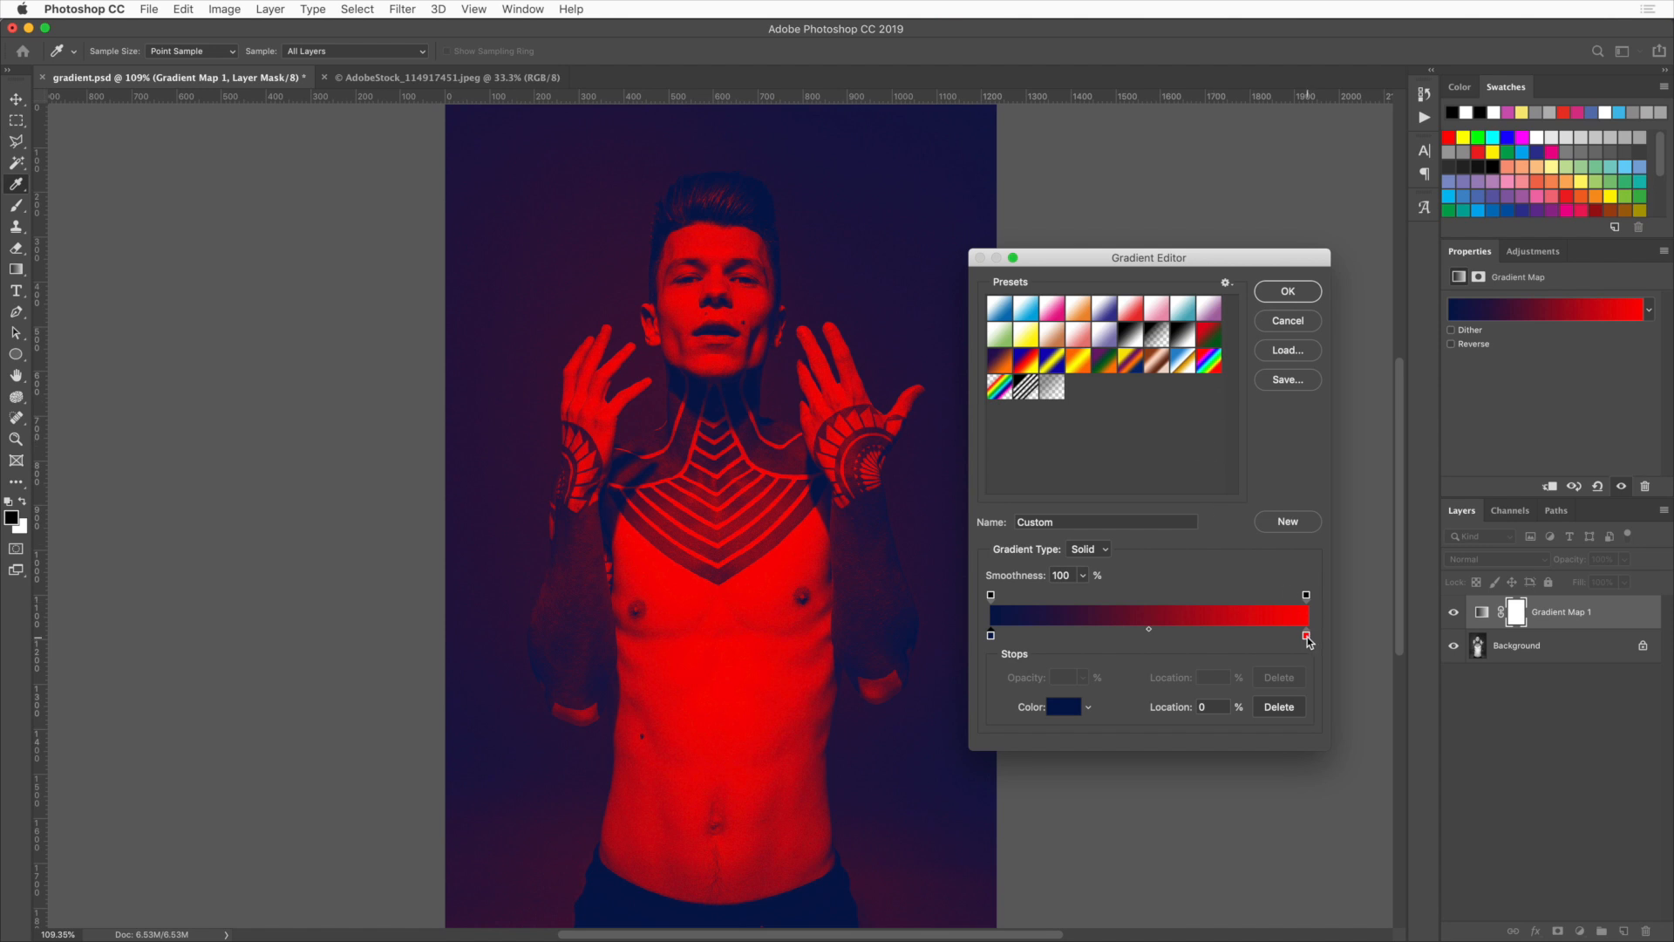
Shift the gradient midpoint to 70% and confirm the gradient map, comparing it with the original
mouse_move(1149, 628)
left_mouse_down()
mouse_move(1111, 629)
mouse_move(1191, 638)
mouse_move(1174, 630)
left_mouse_up()
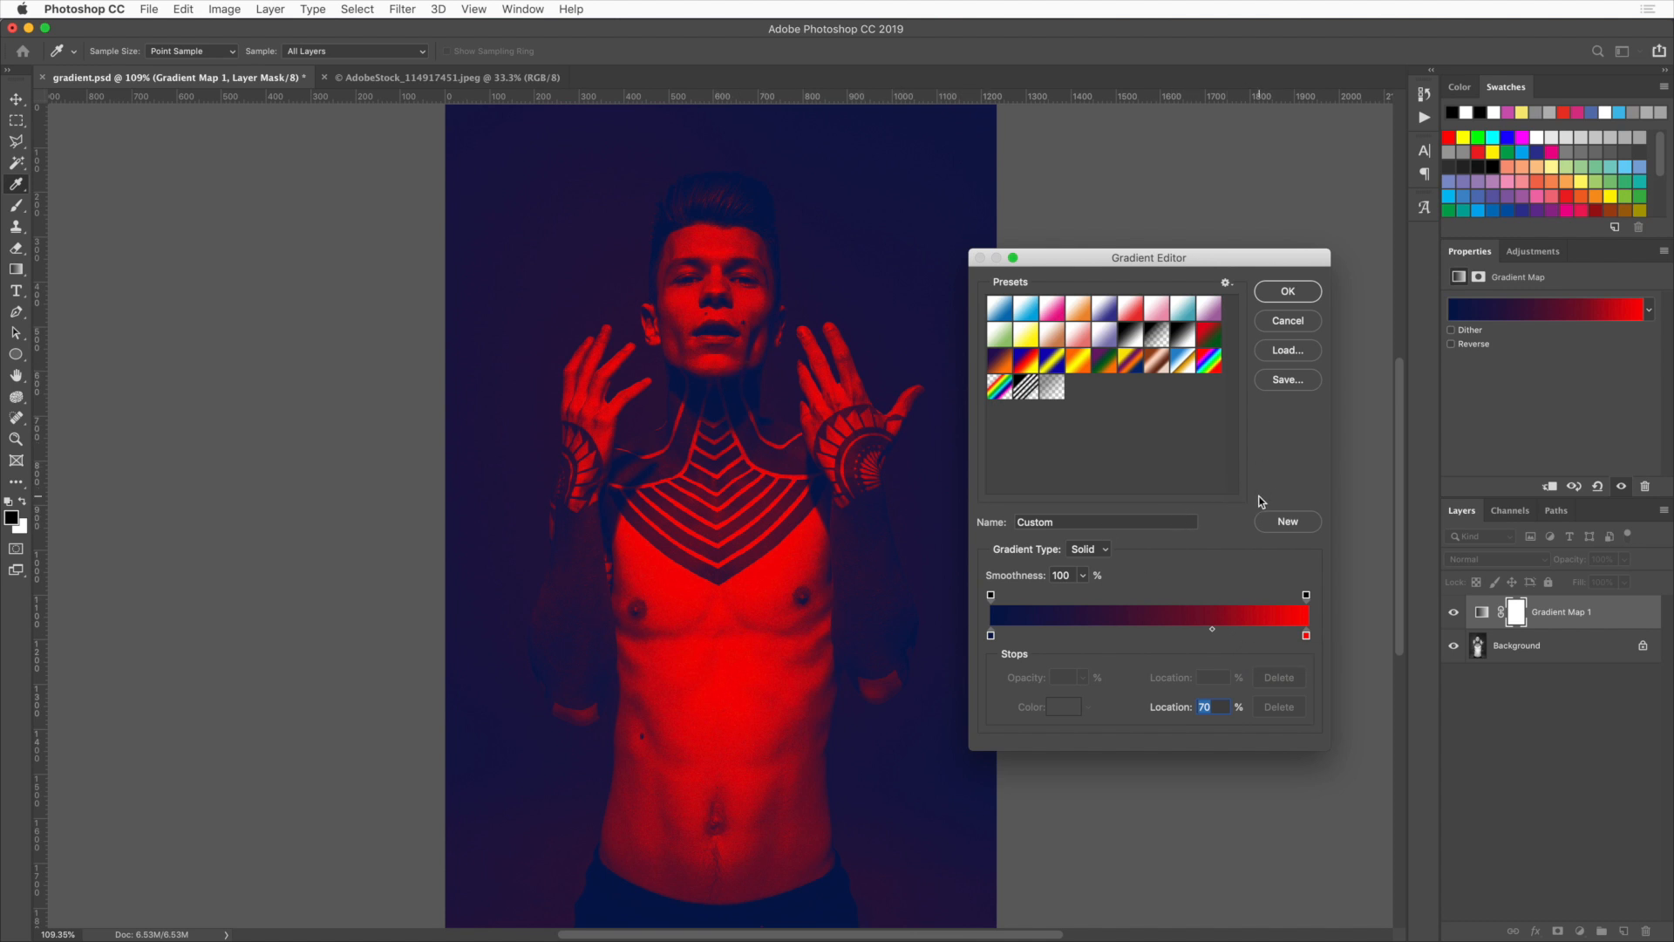
left_click(1278, 297)
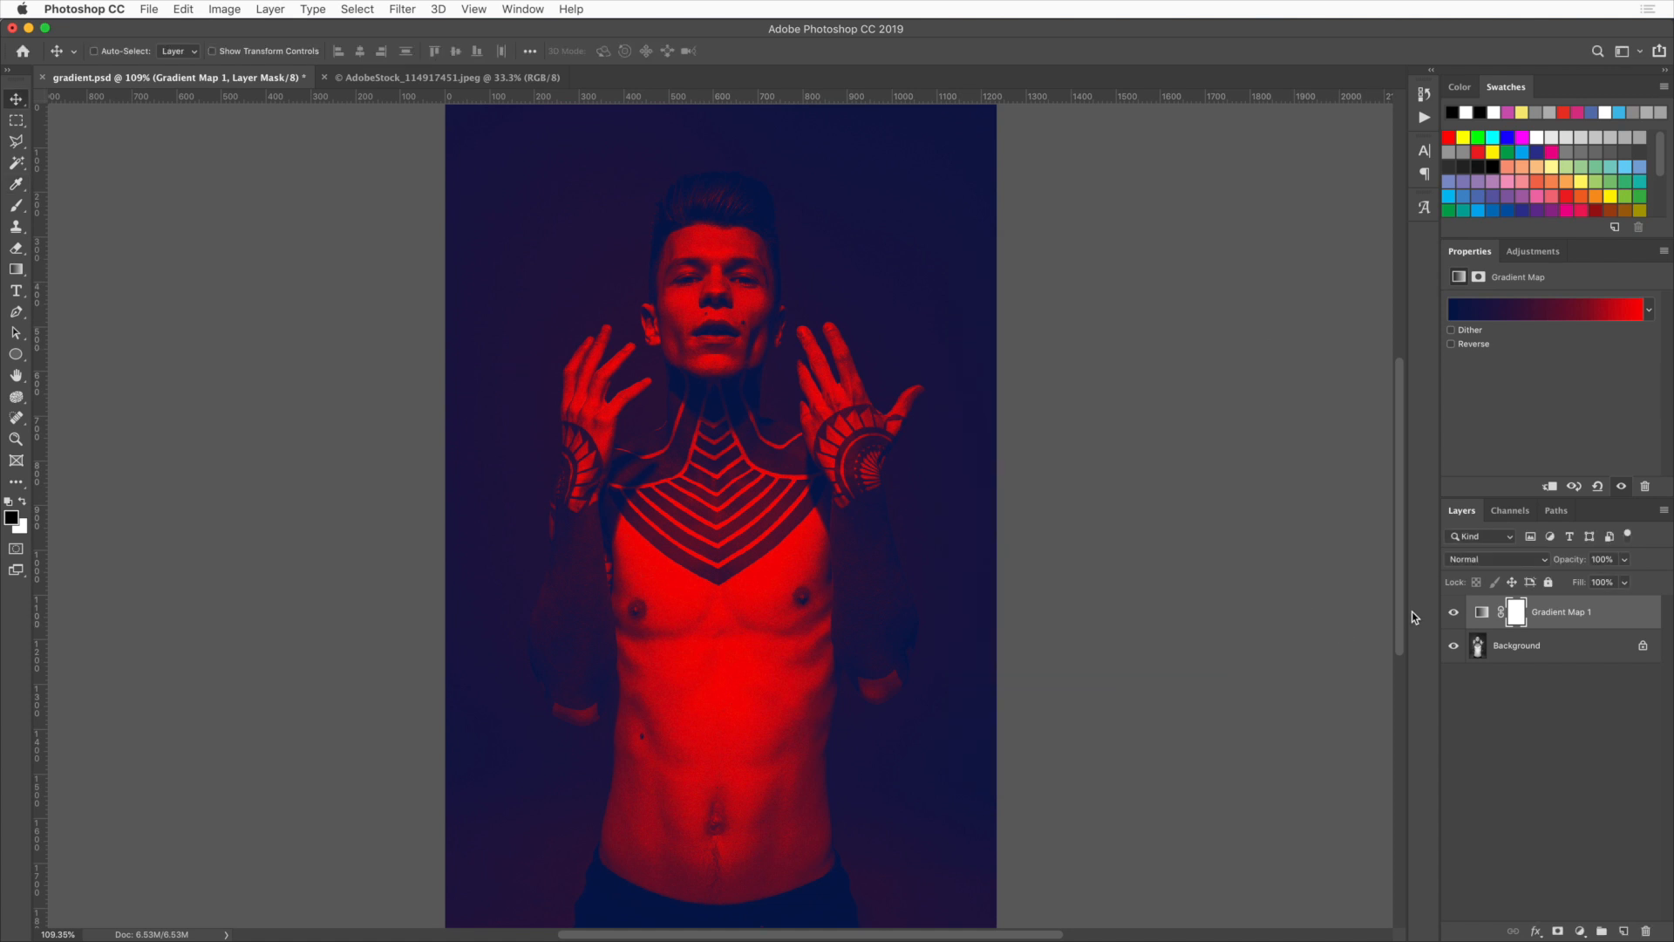
left_click(1454, 612)
left_click(1453, 612)
Switch to the AdobeStock photo and run the Spotify Gradients action on it
left_click(413, 78)
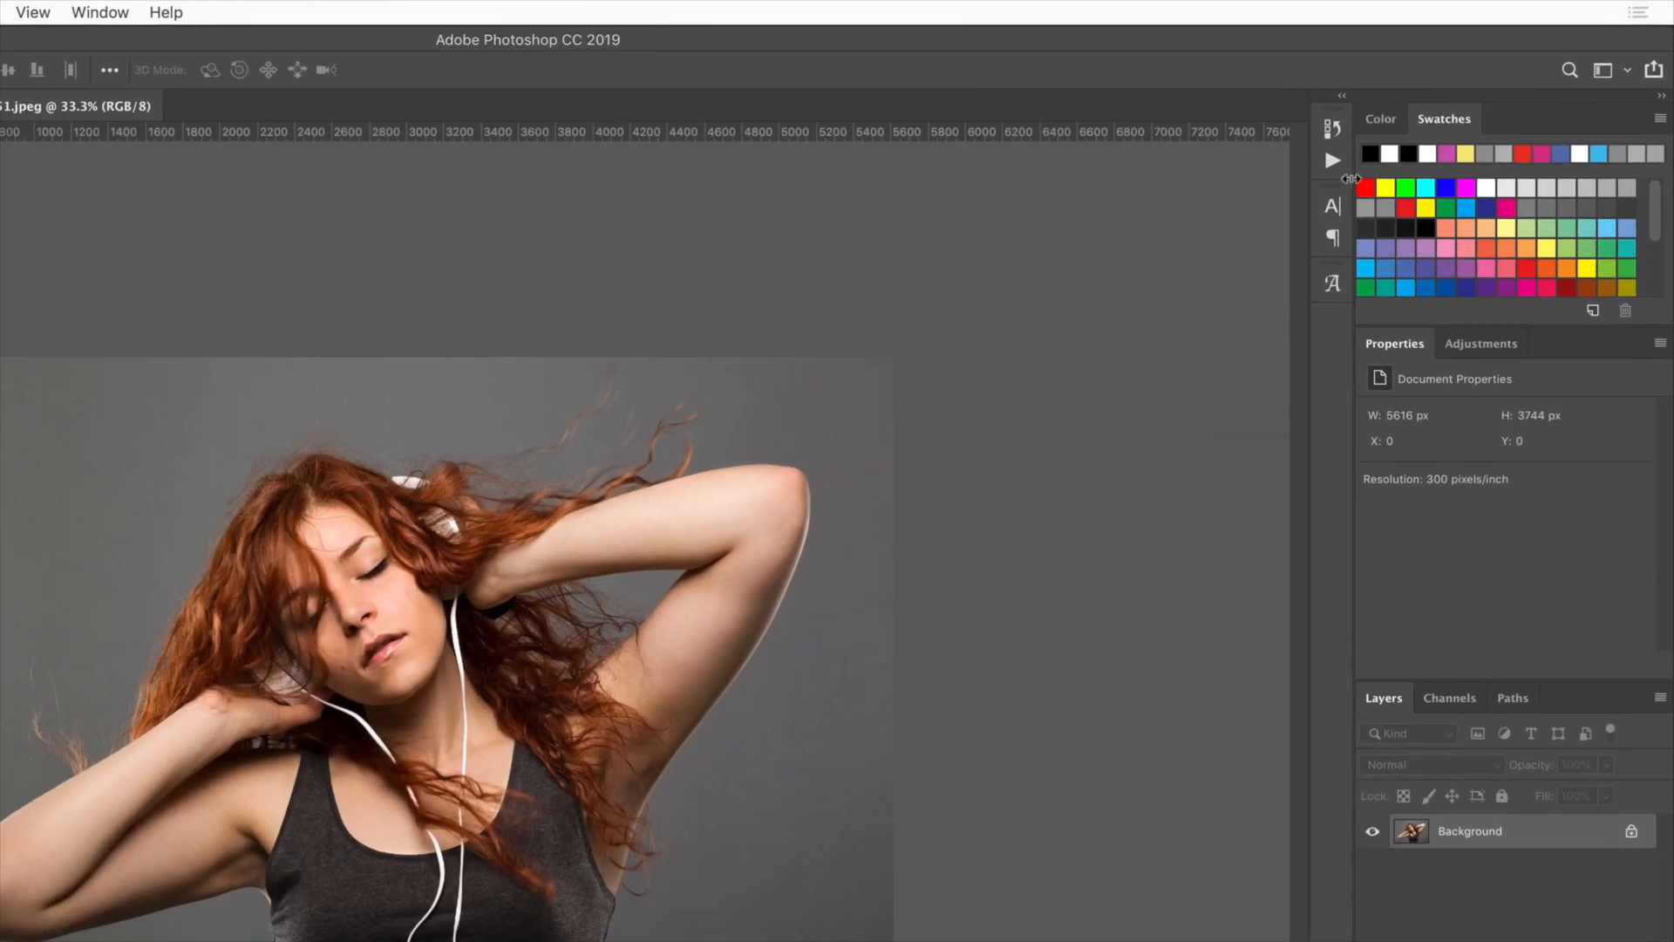
left_click(1424, 117)
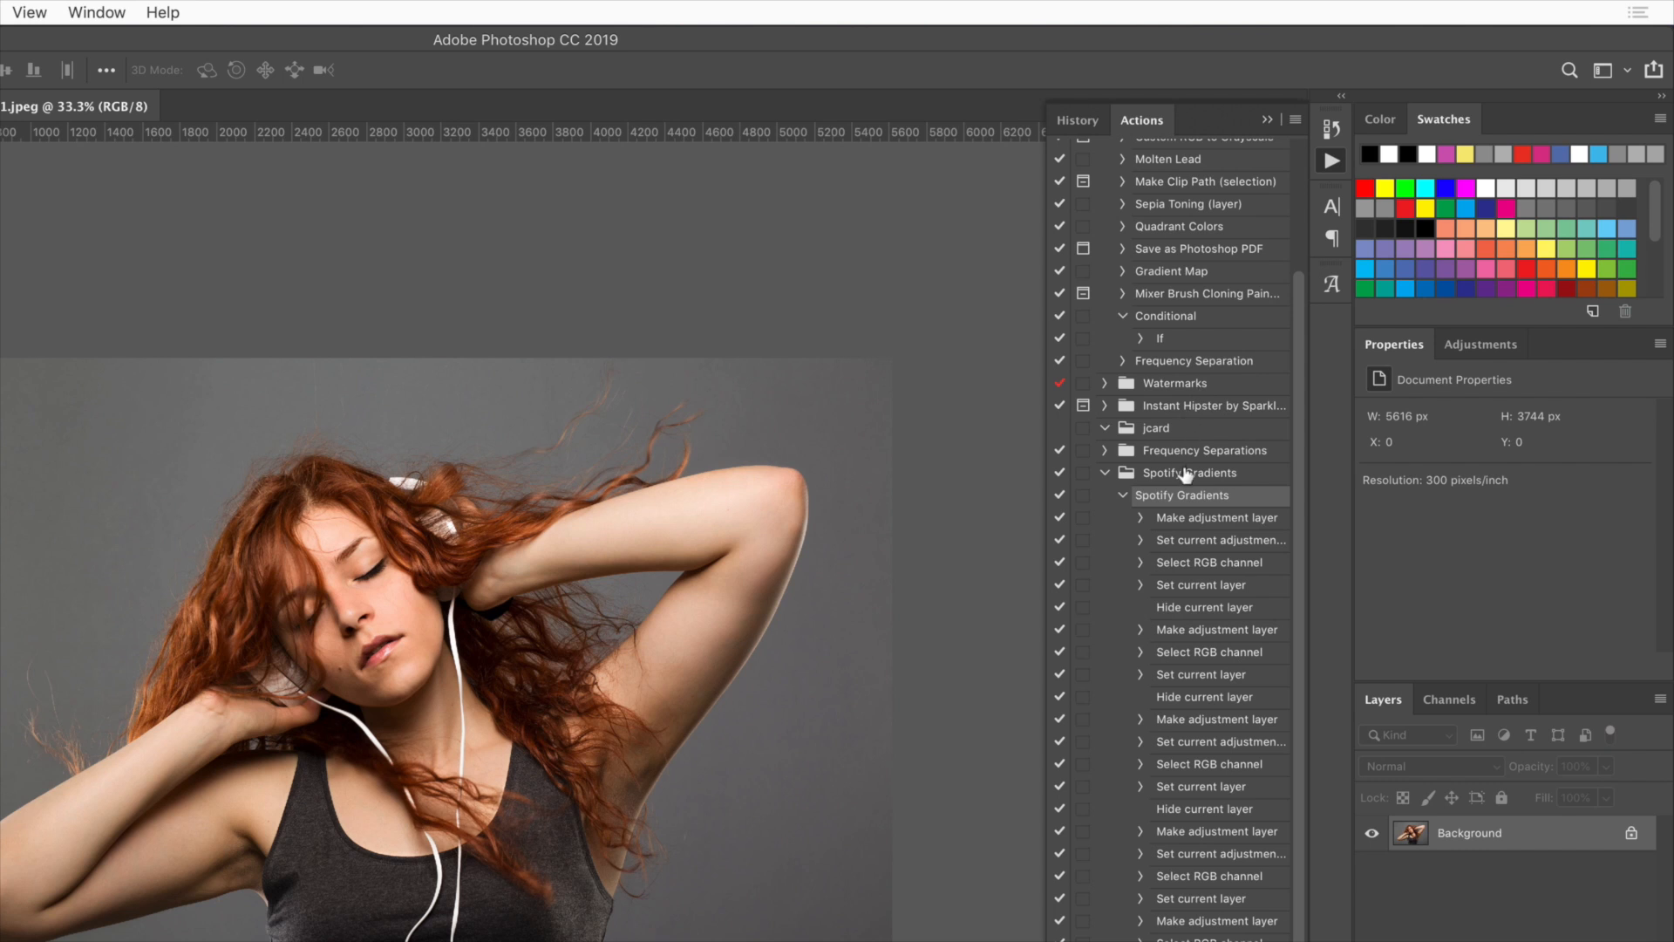
left_click(1125, 499)
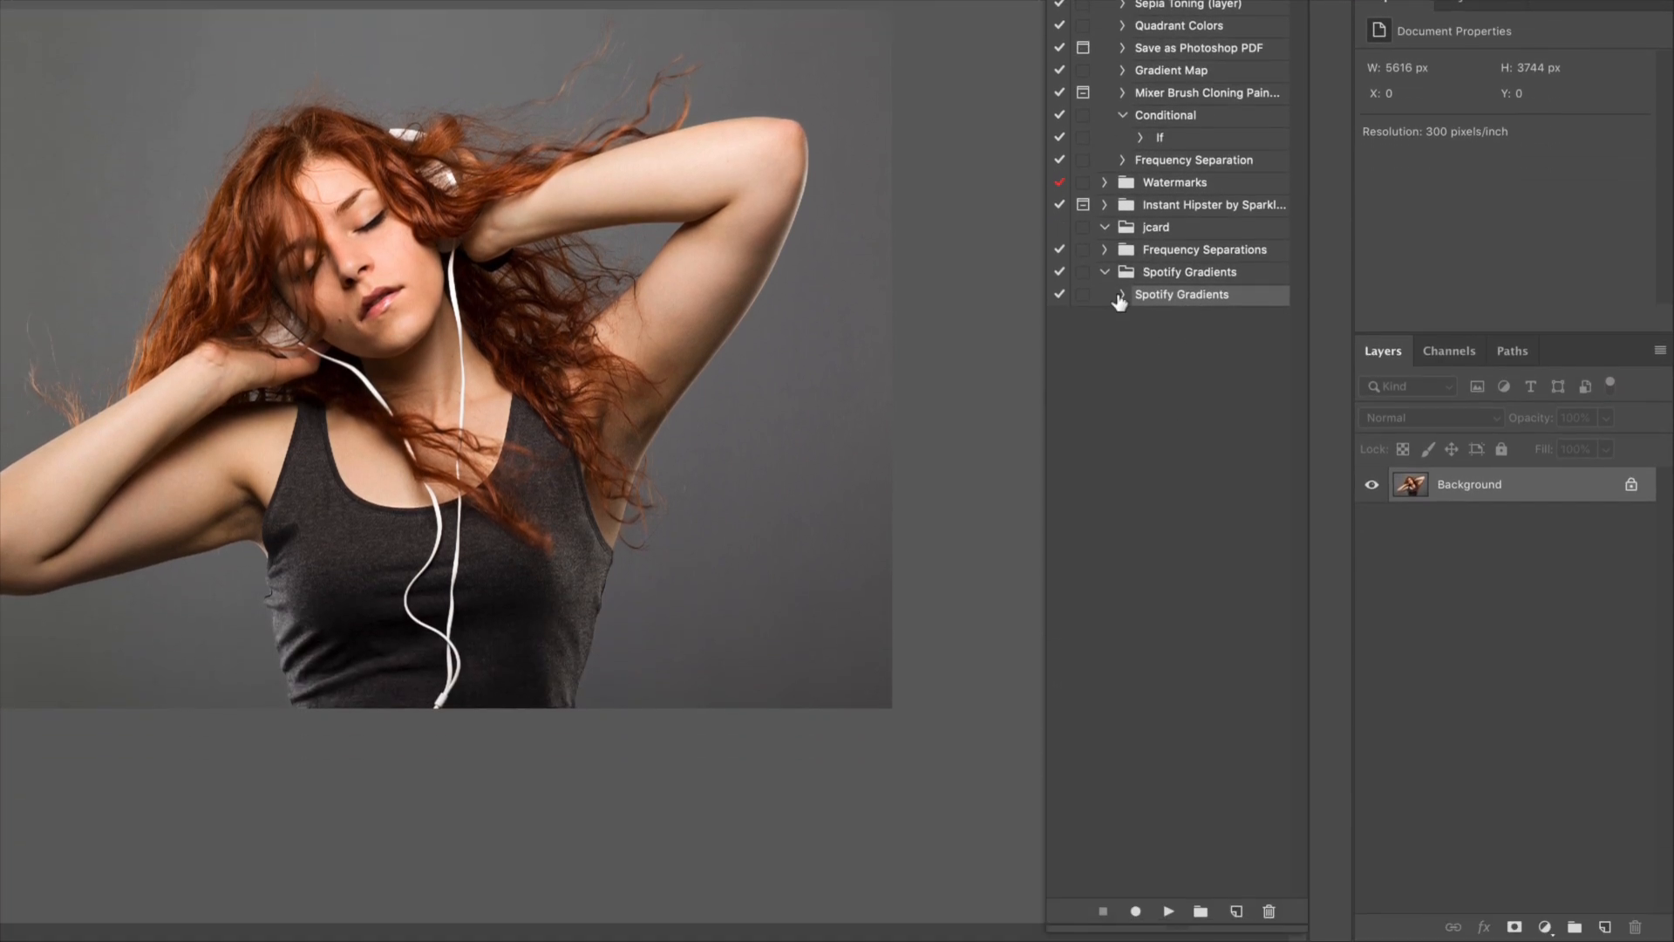
left_click(1119, 296)
scroll(1215, 521, "down", 3)
left_click(1122, 155)
left_click(1168, 911)
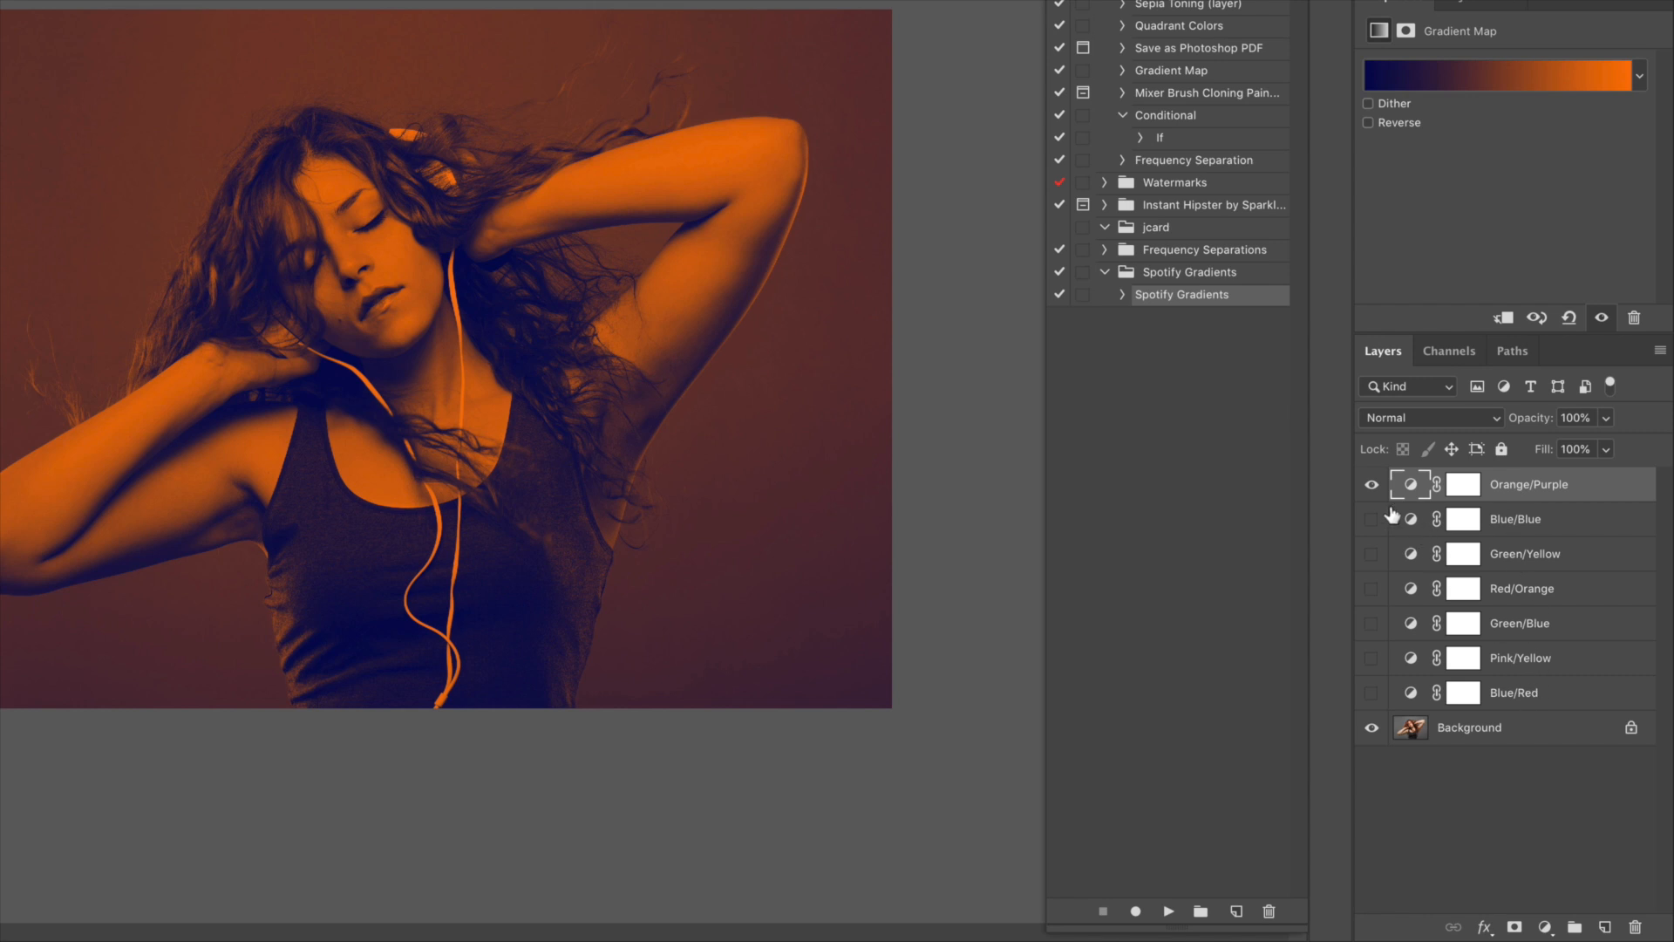
Preview each generated gradient map layer by toggling its visibility one at a time
left_click(1372, 485)
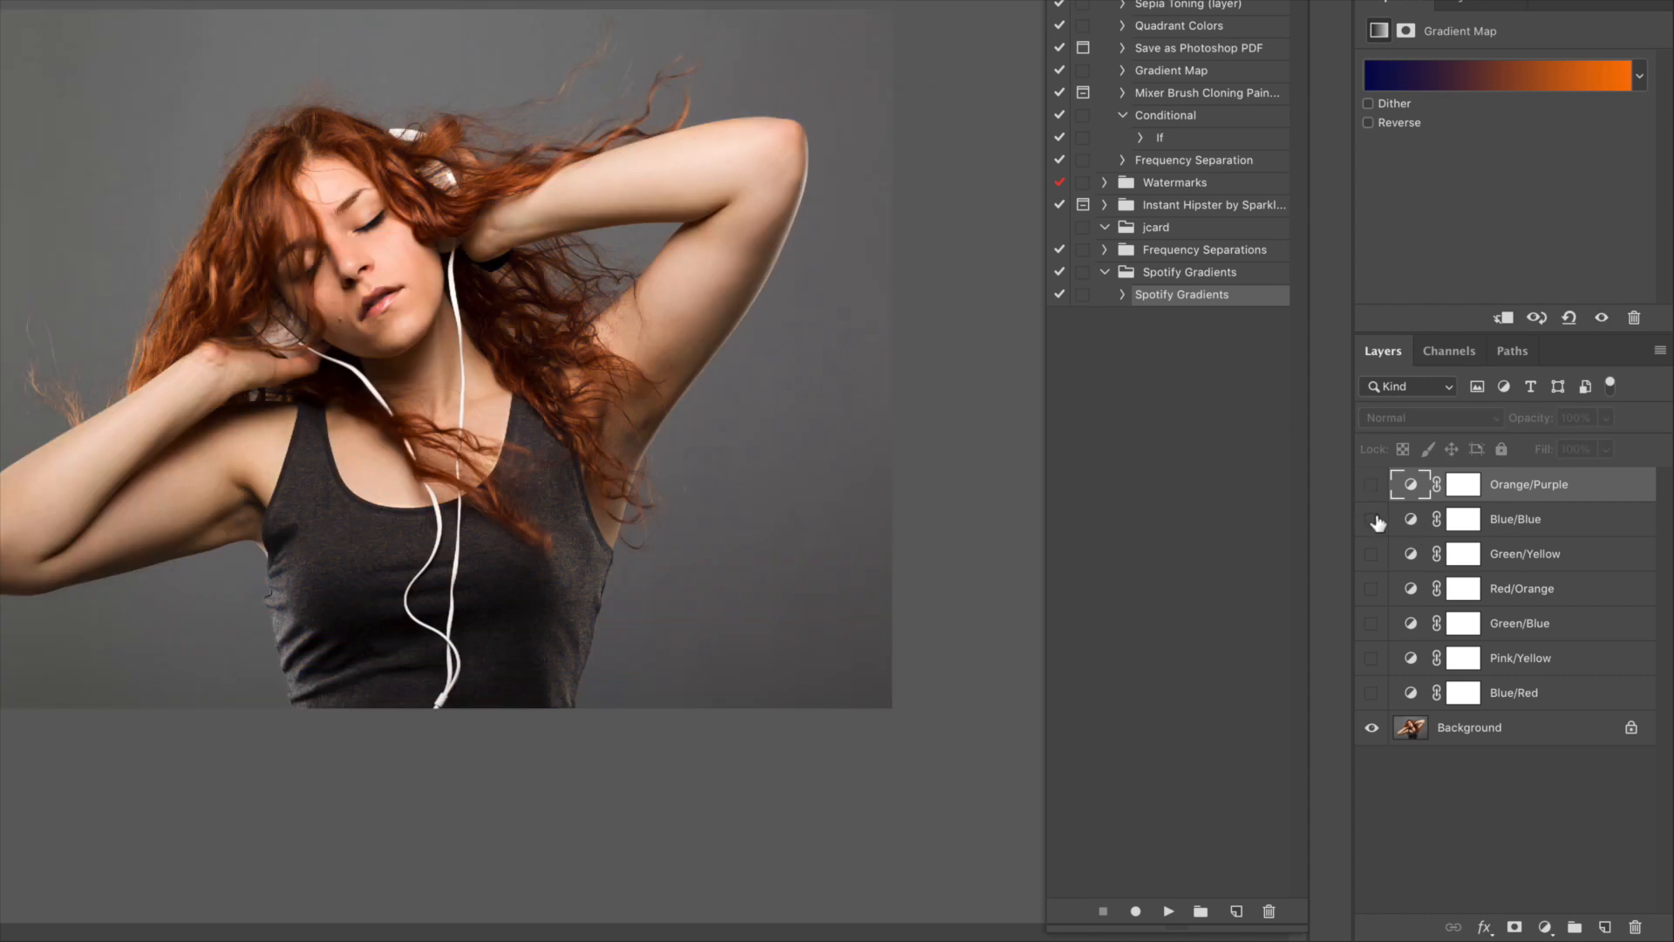
left_click(1372, 520)
left_click(1372, 520)
left_click(1371, 555)
left_click(1372, 555)
left_click(1372, 590)
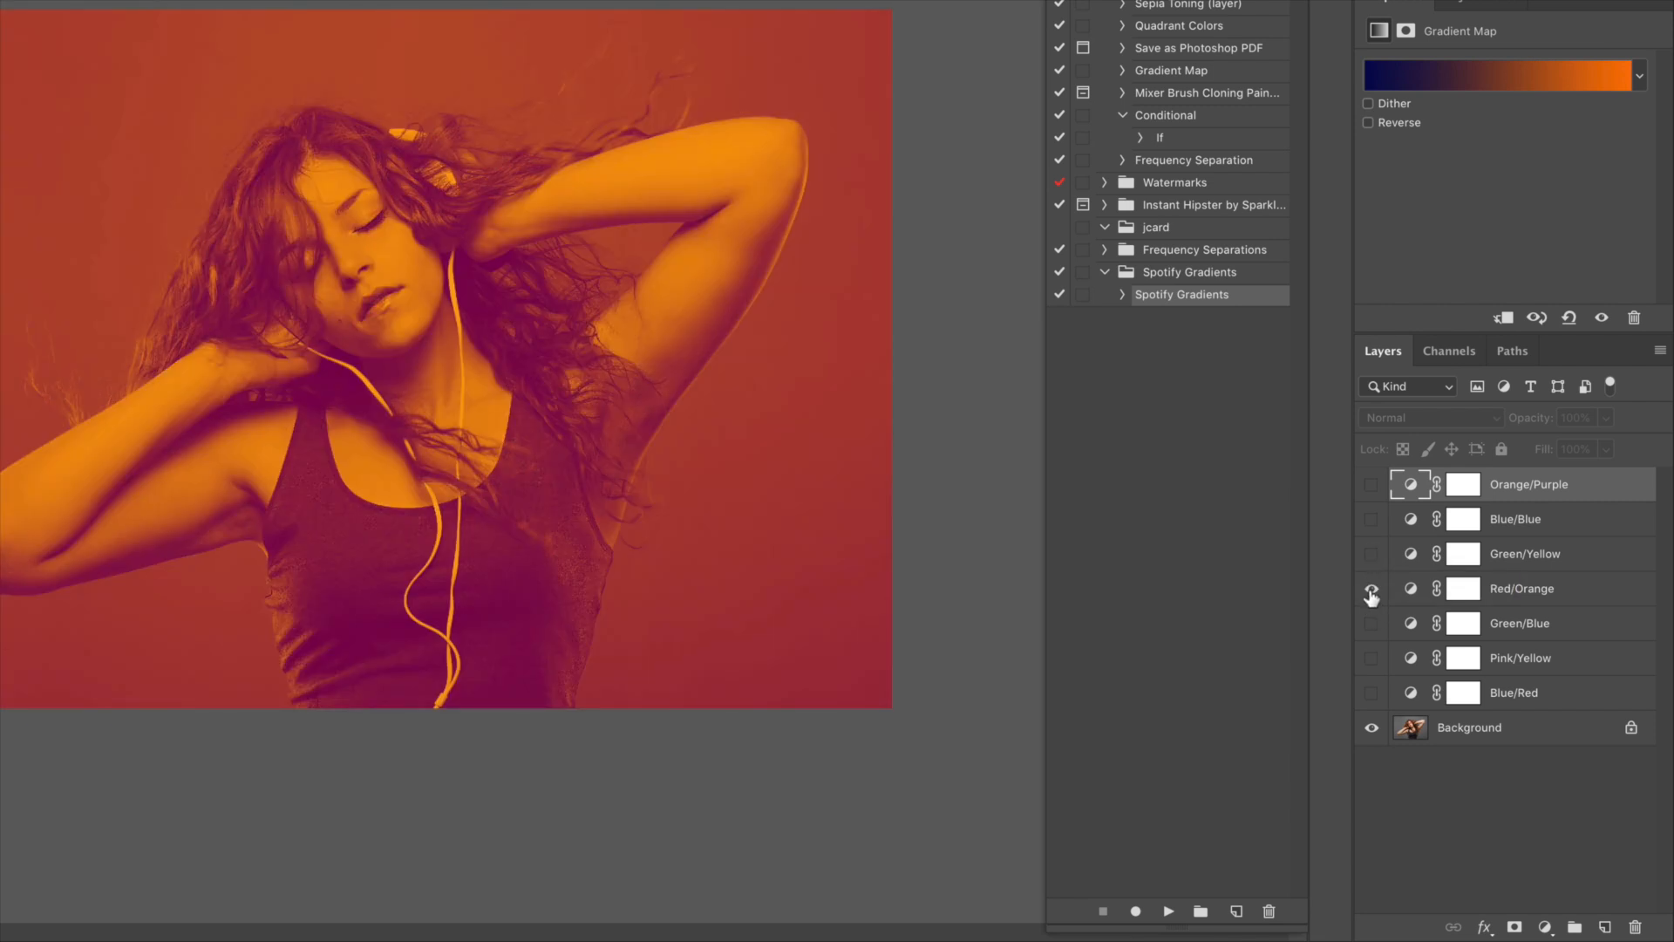
left_click(1372, 590)
left_click(1371, 624)
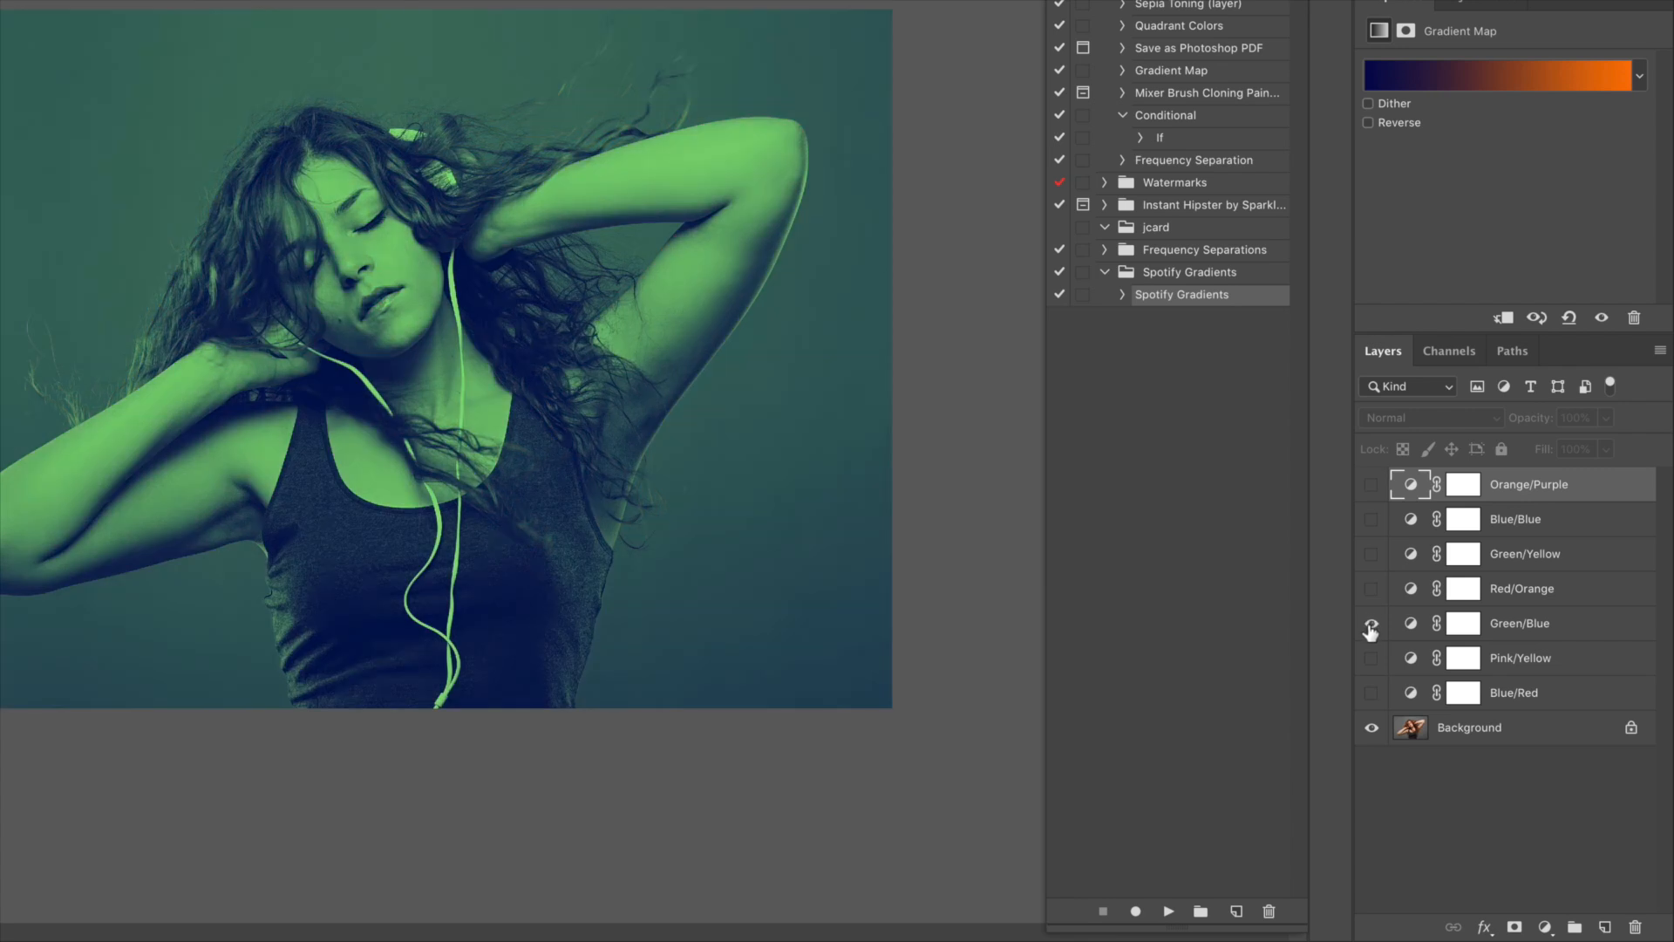
left_click(1370, 624)
left_click(1372, 659)
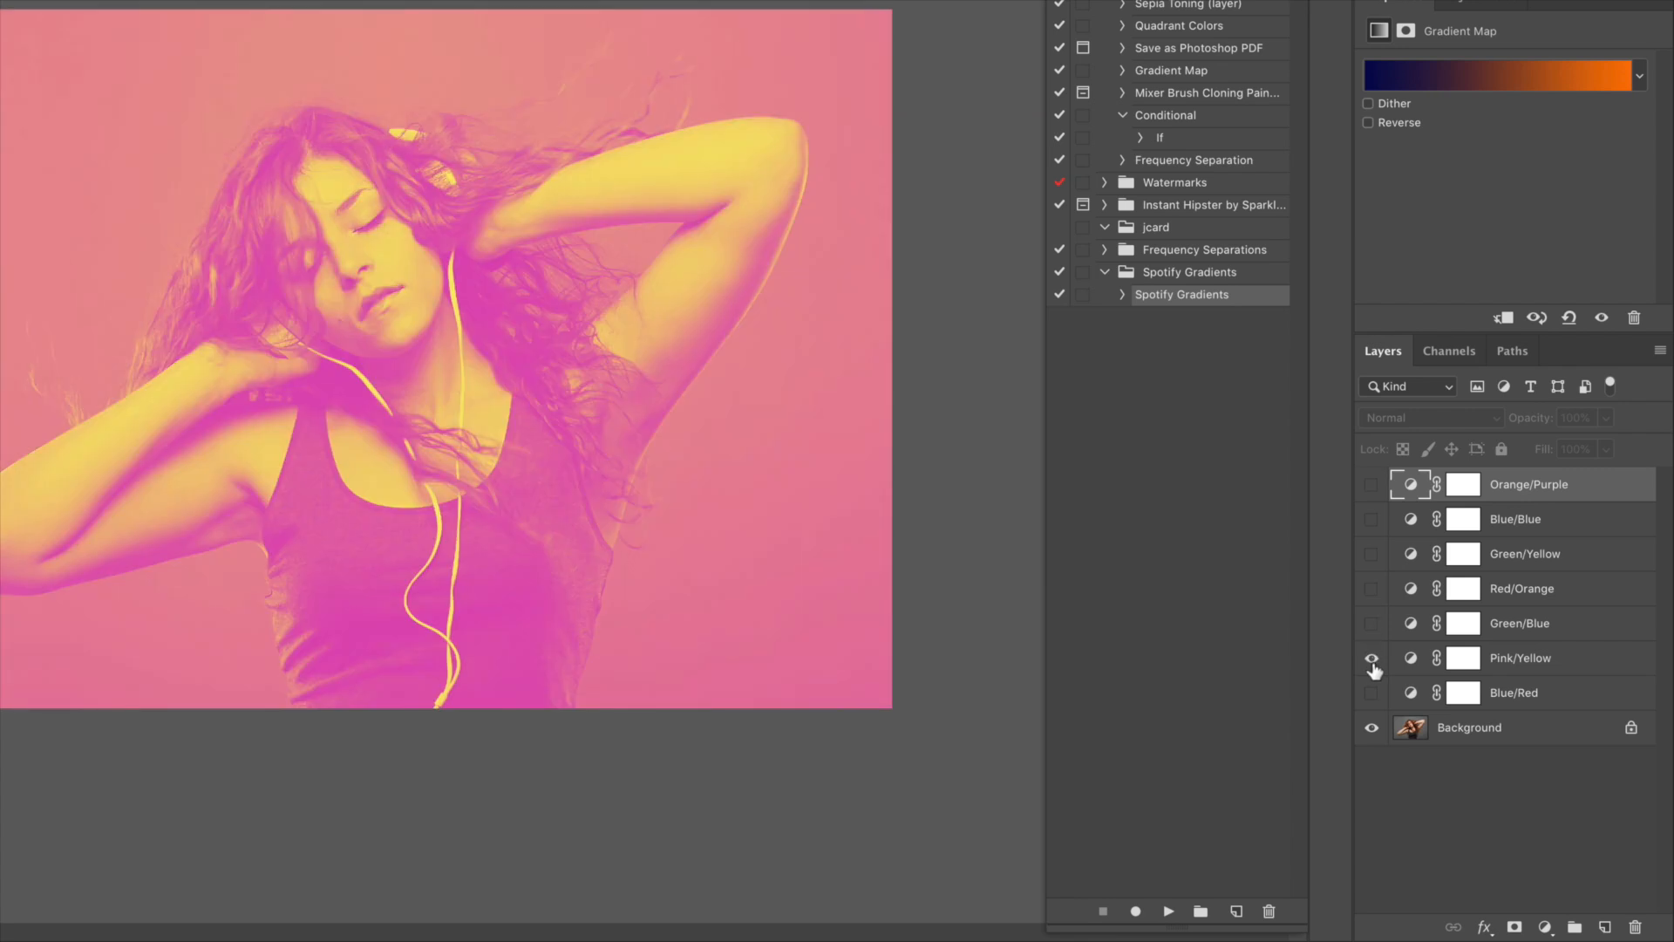
left_click(1372, 659)
left_click(1372, 695)
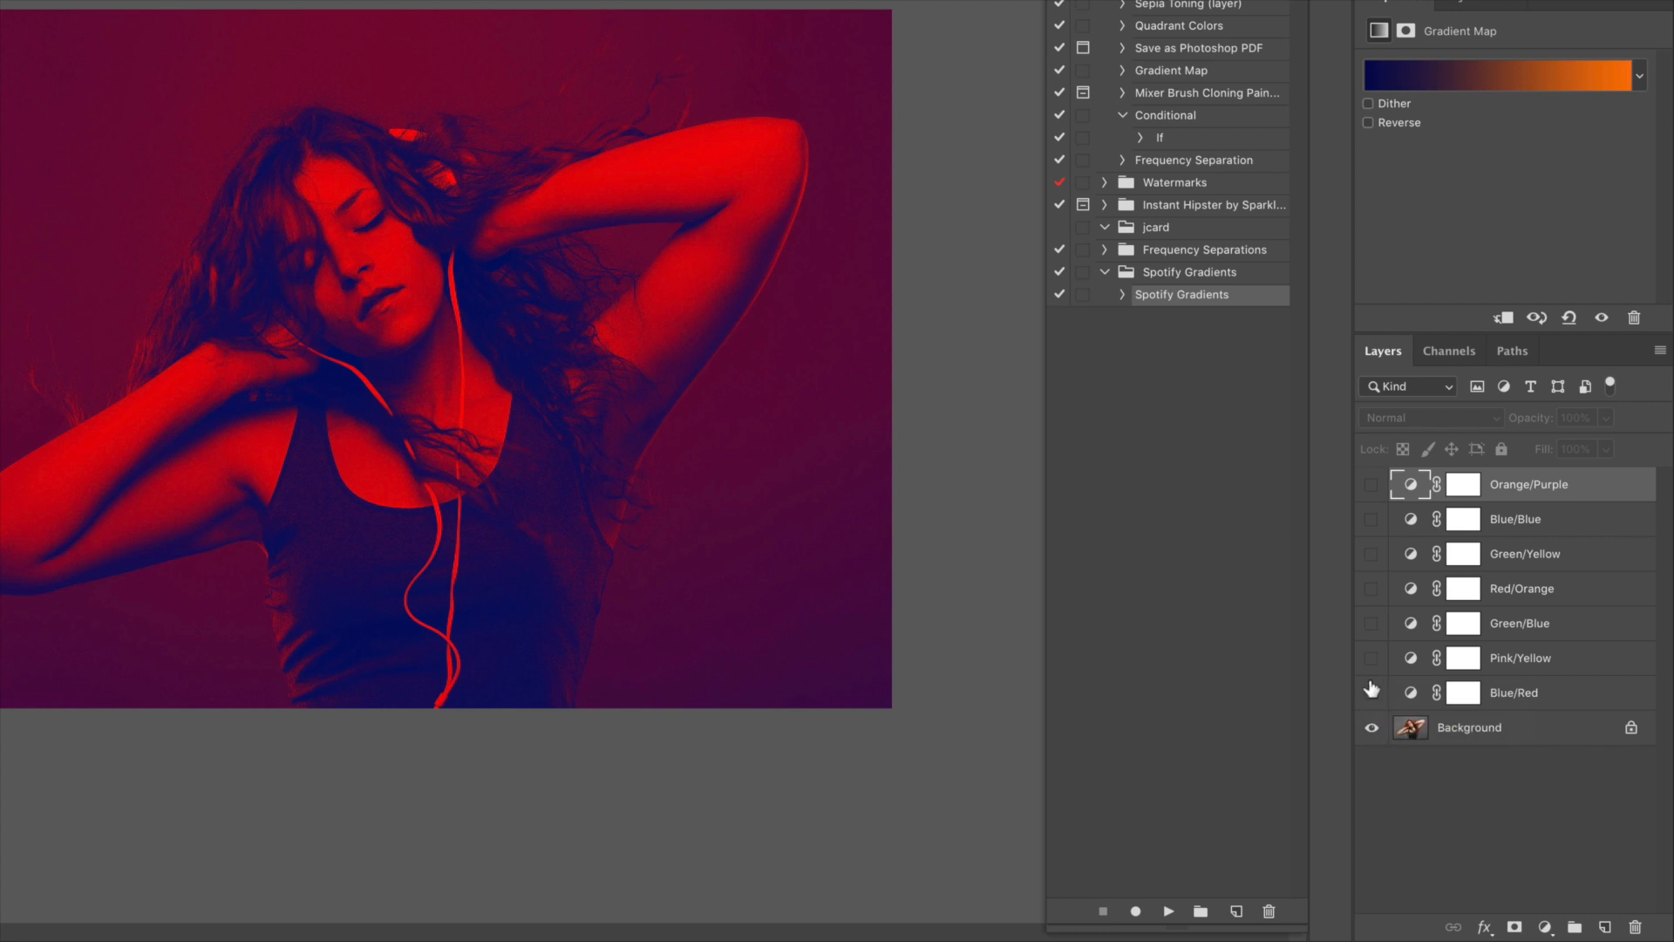
left_click(1372, 693)
left_click(1372, 658)
left_click(1371, 658)
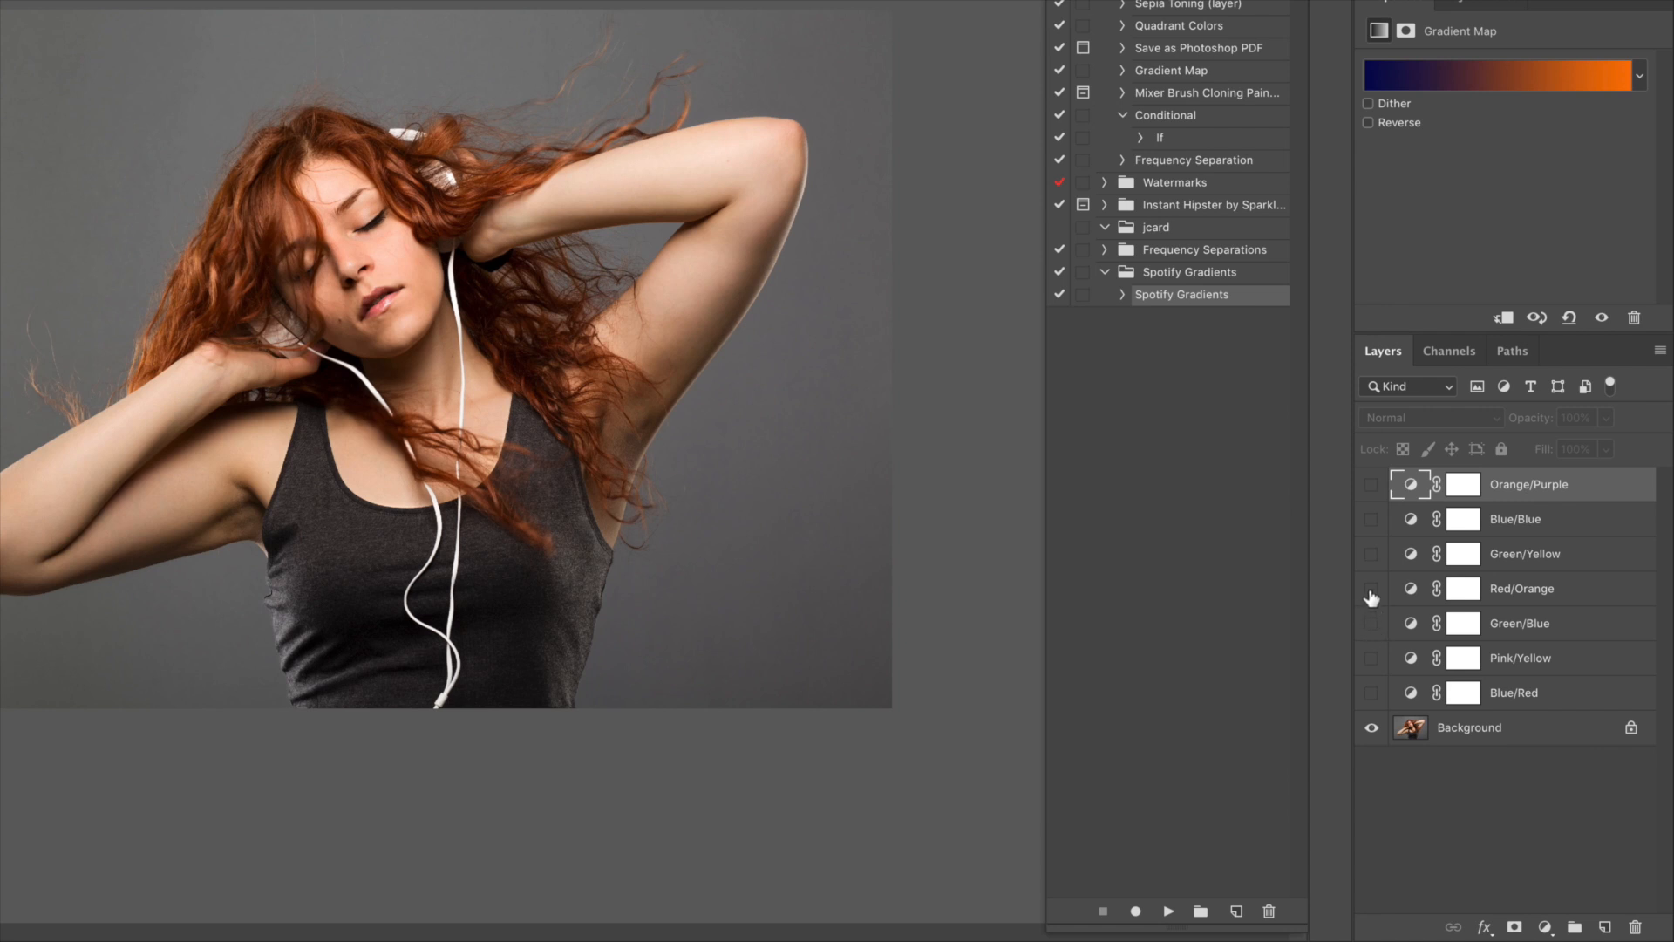
Show and select the Red/Orange gradient map layer and open its gradient for editing
left_click(1371, 589)
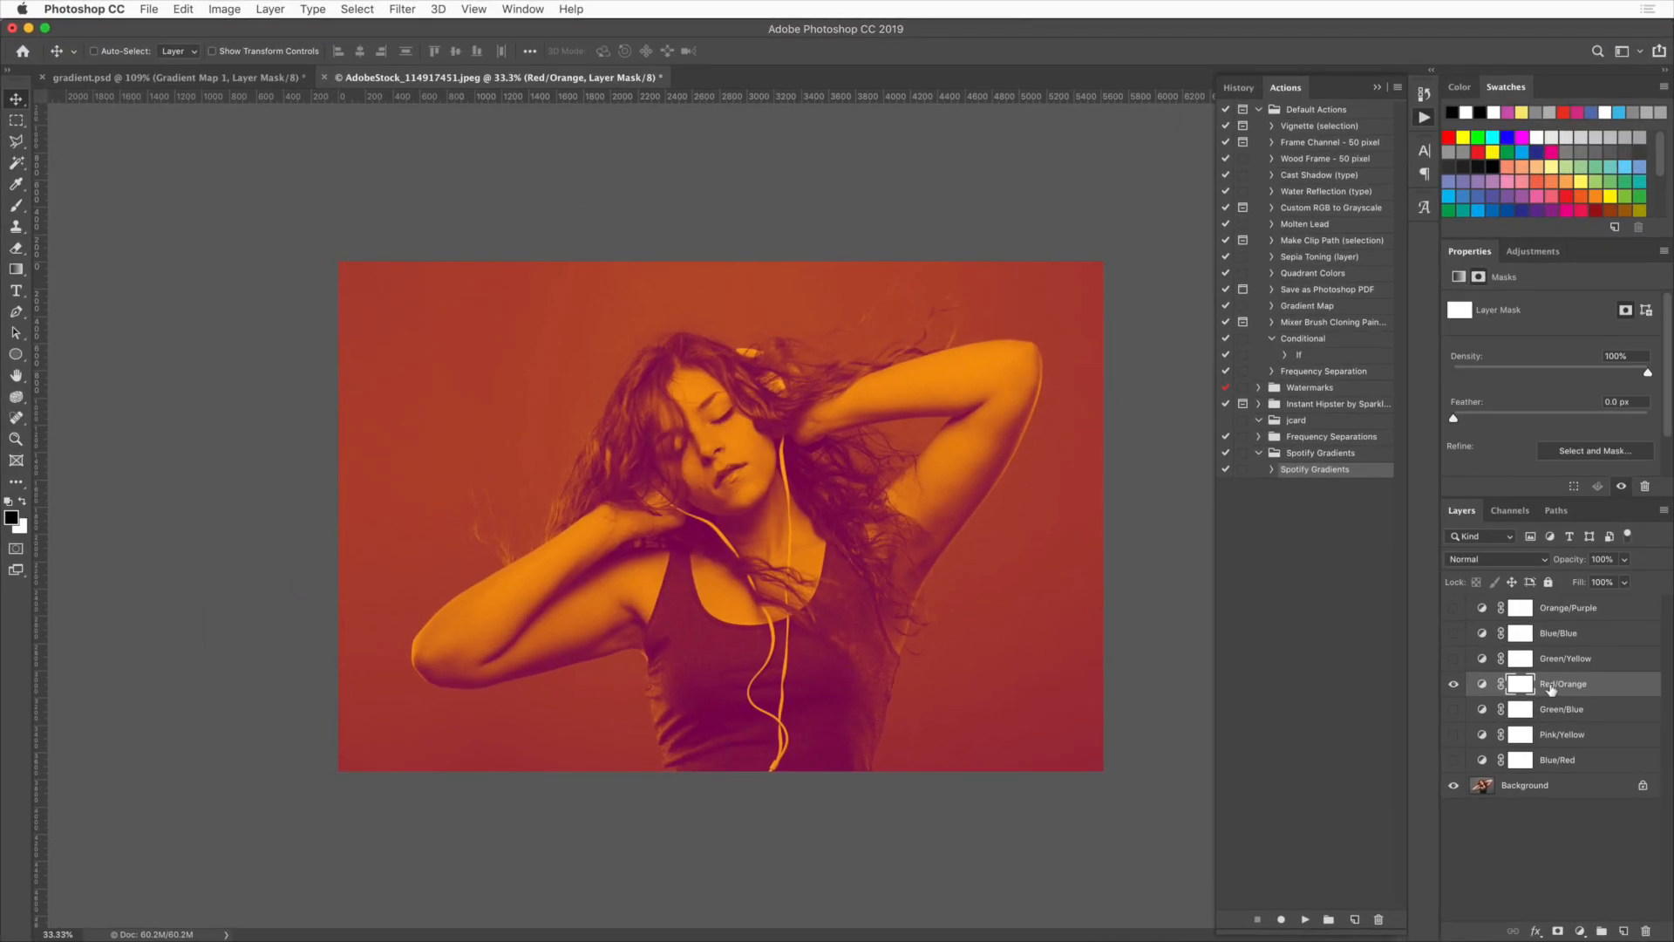
left_click(1520, 598)
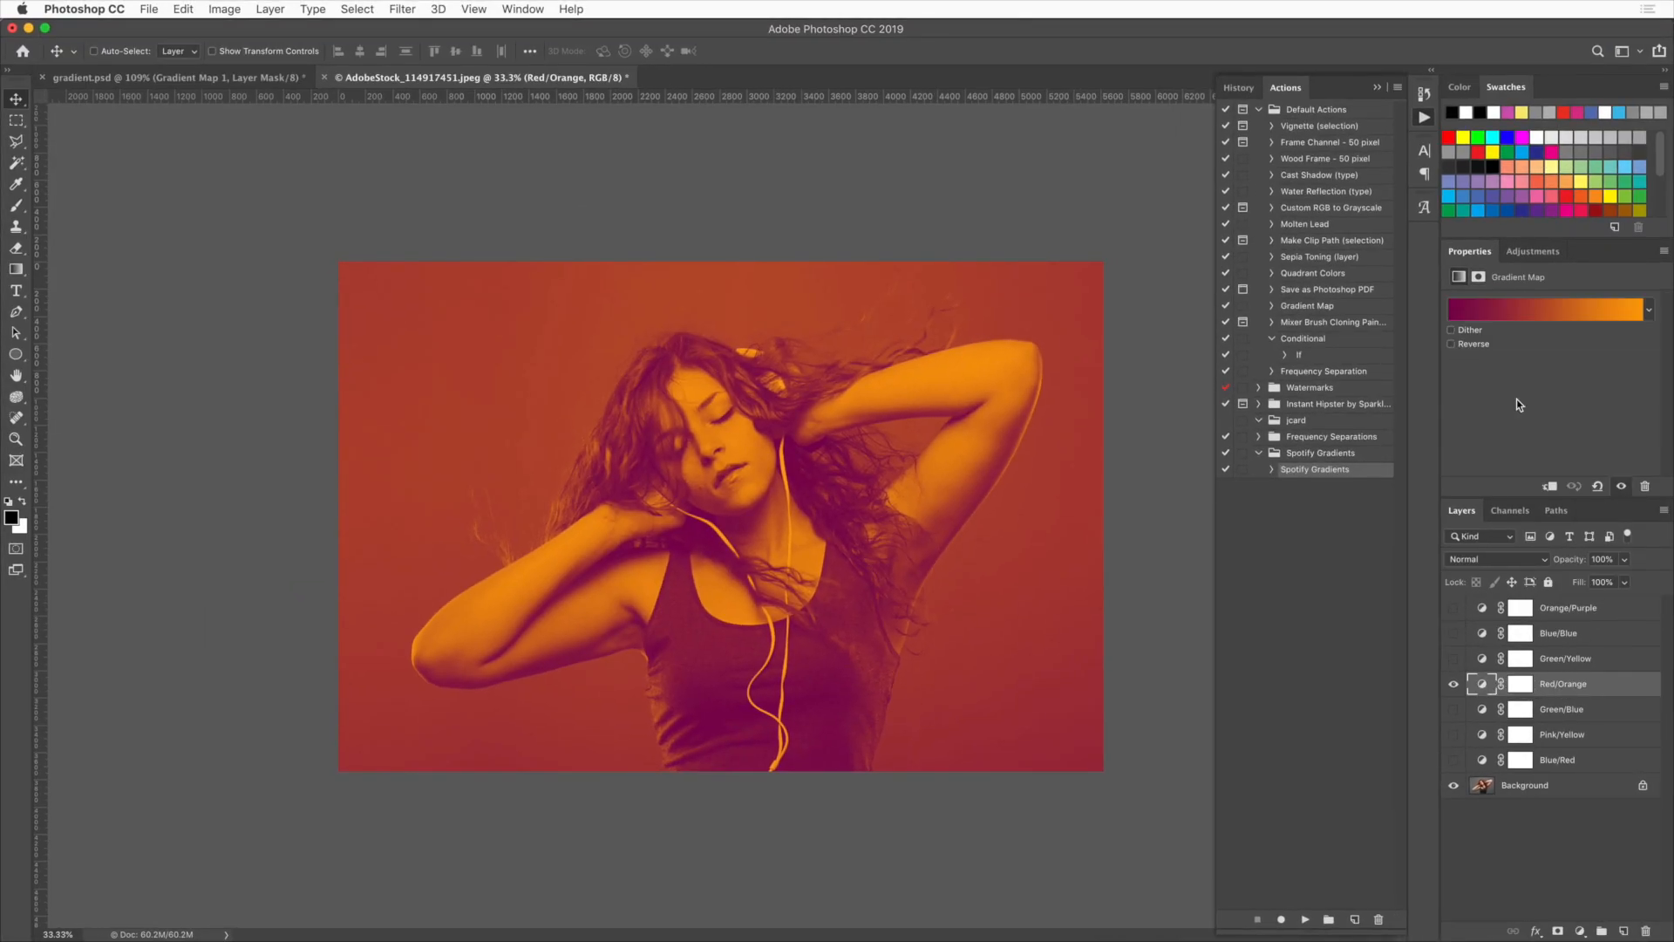
left_click(1514, 315)
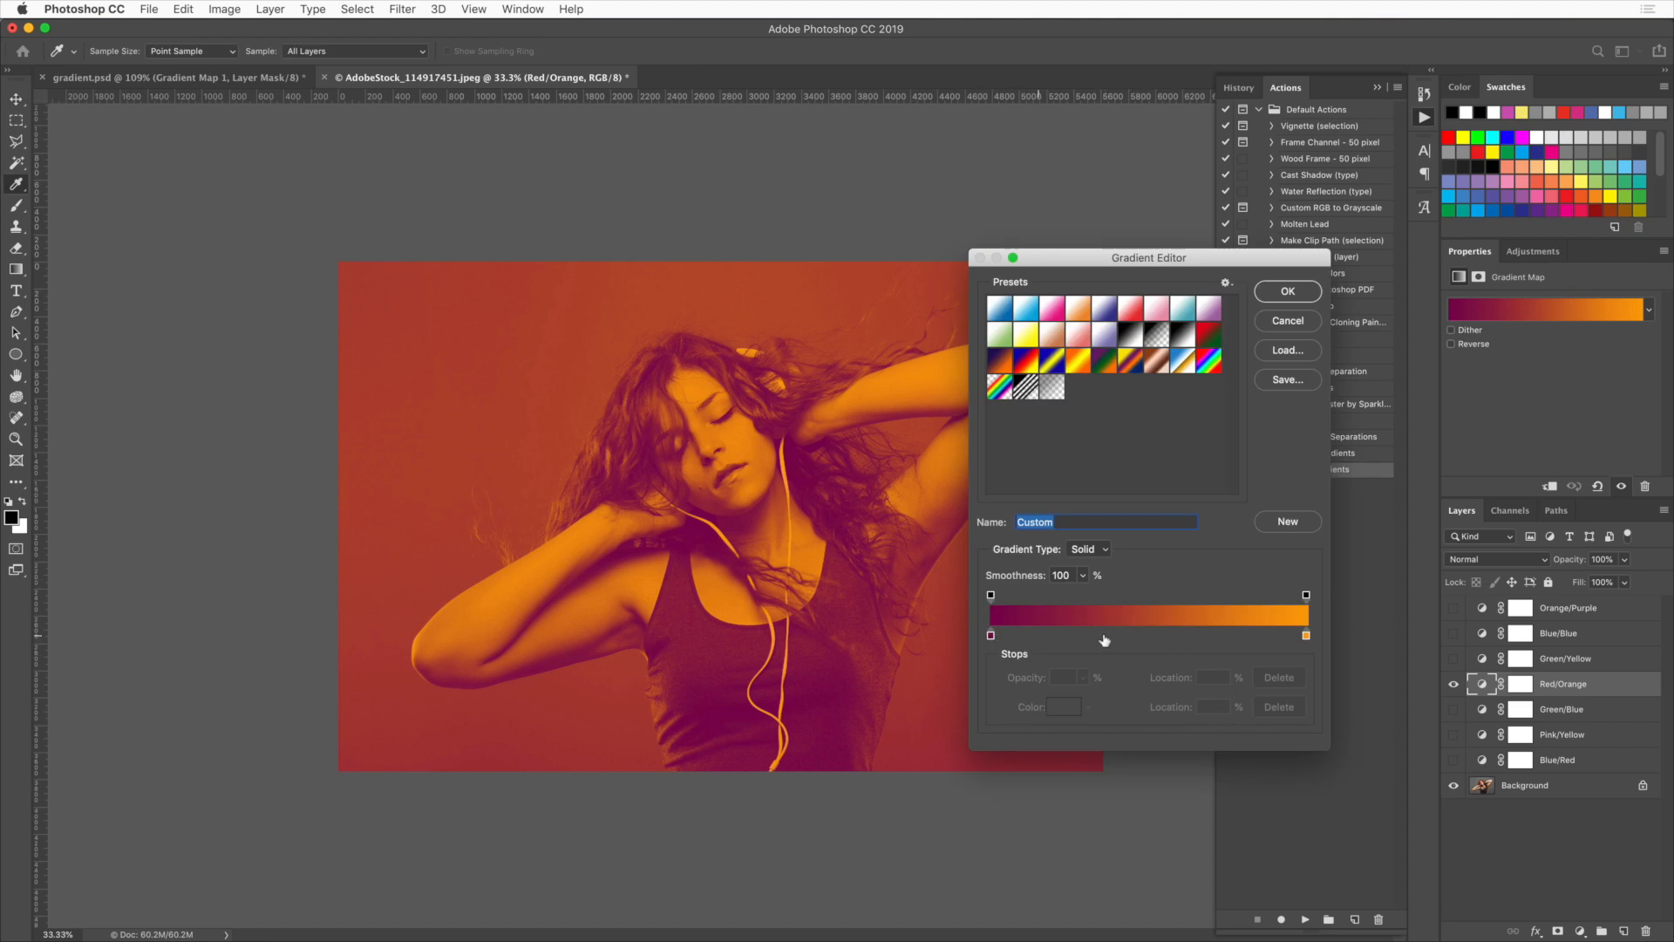
Try adding an extra colour stop in the middle of the gradient
left_click(1141, 636)
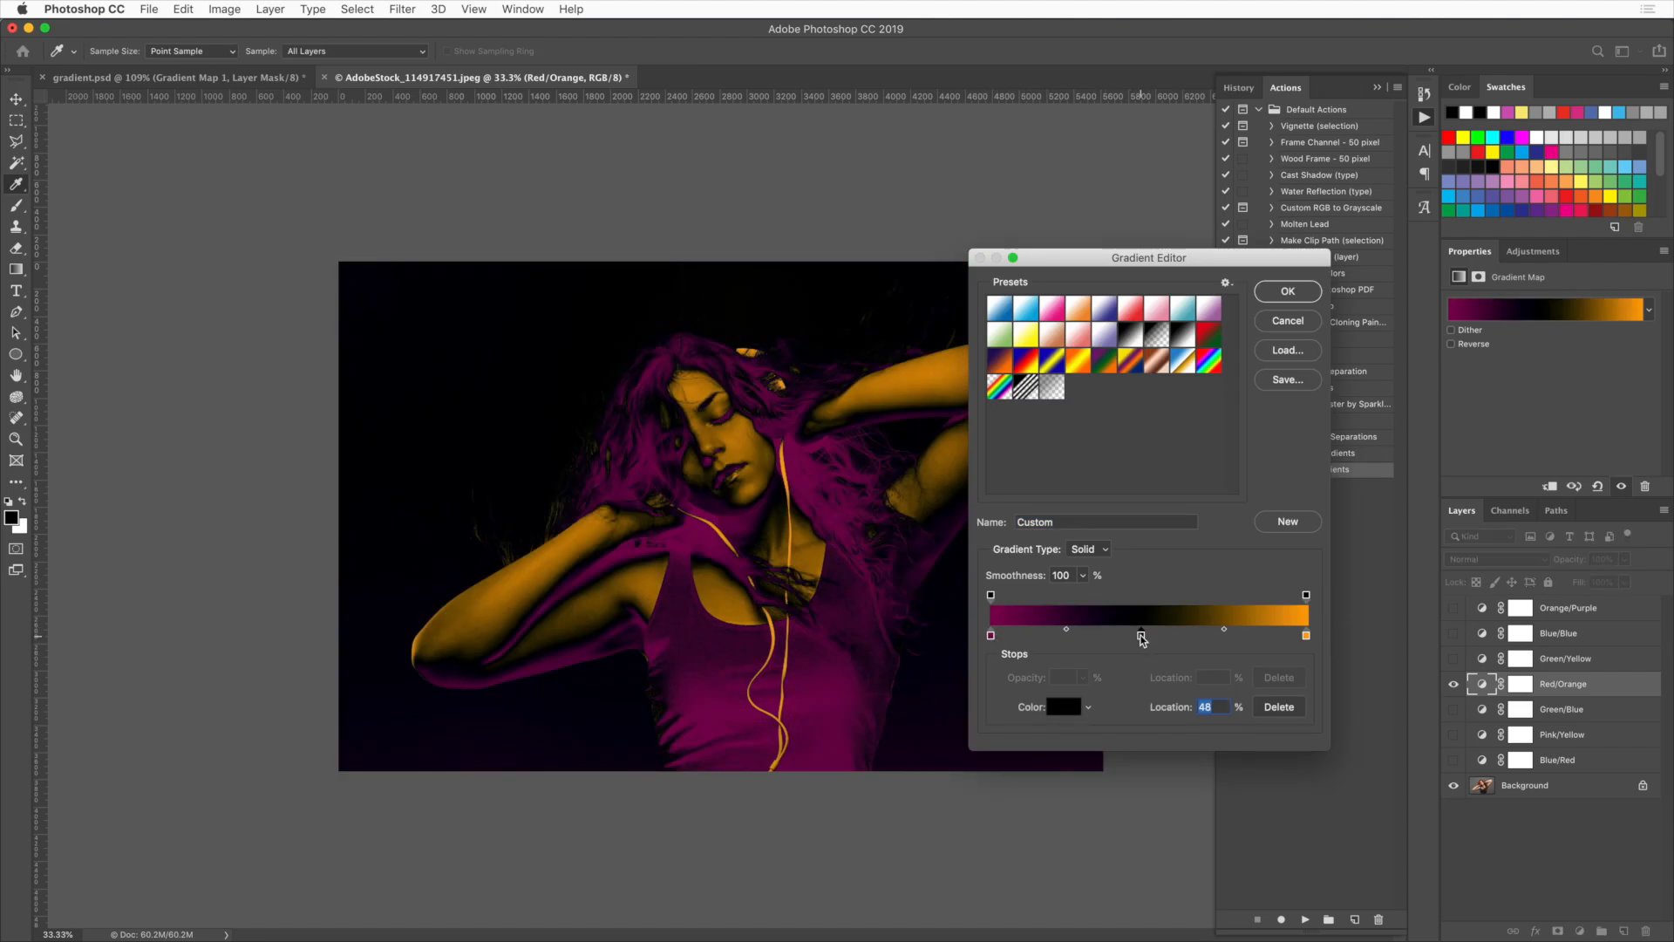
left_click_drag(1142, 639, 1235, 630)
left_click(1149, 629)
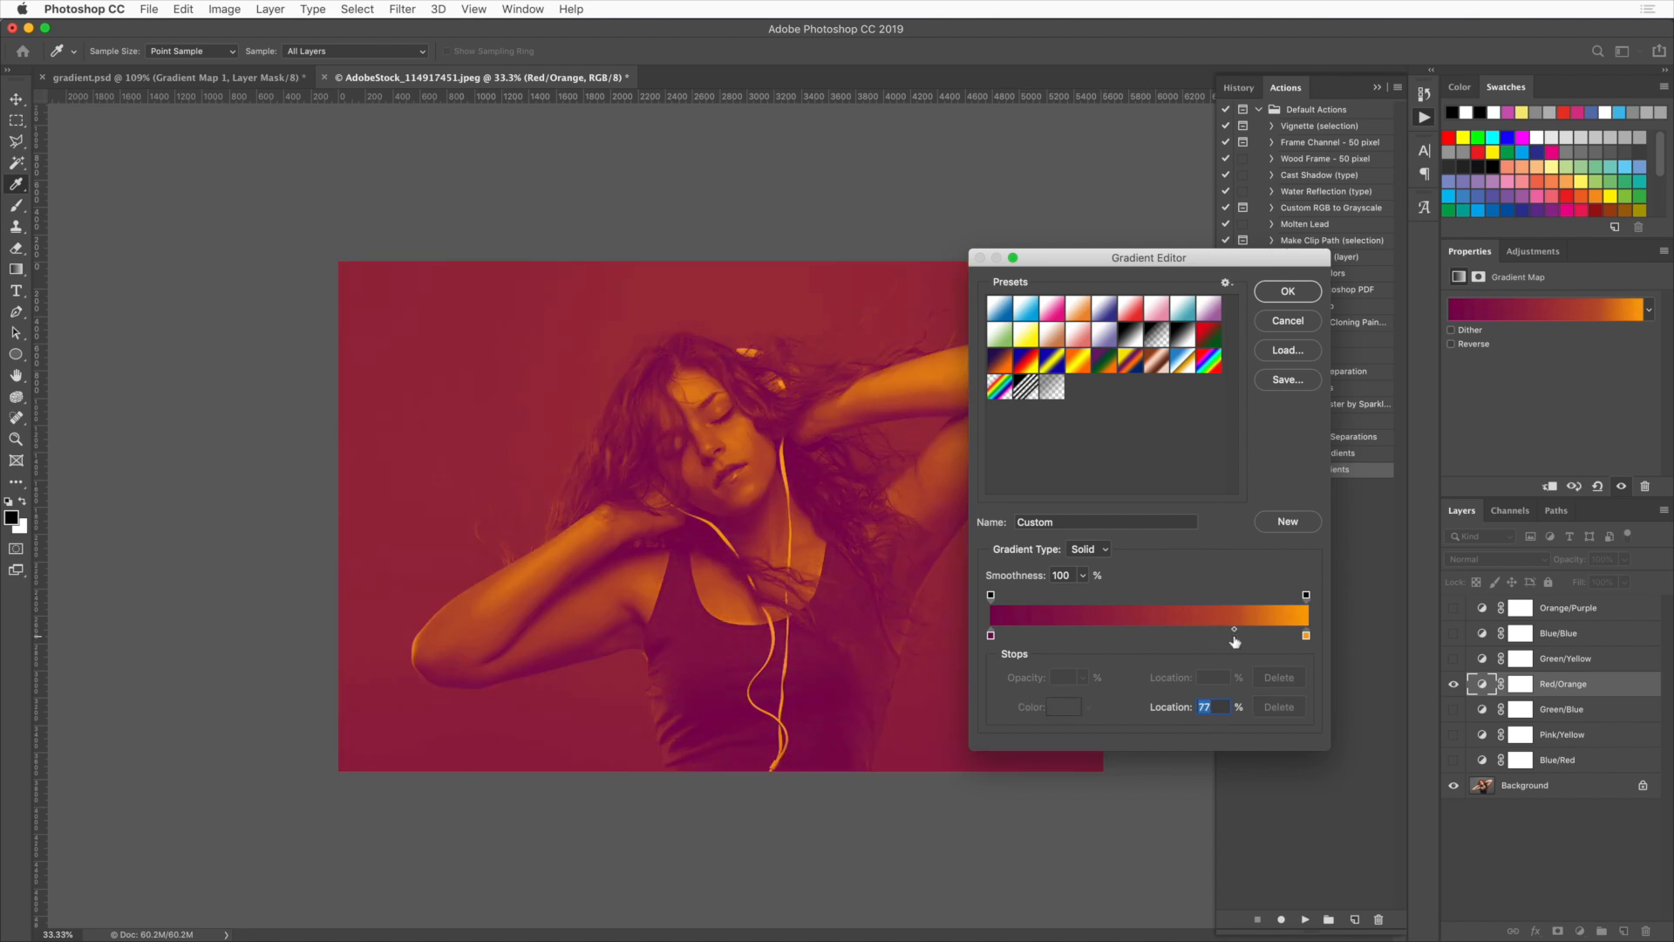
left_click(1234, 638)
key("super+z")
Move the gradient midpoint to 19% and confirm the gradient
left_click_drag(1234, 629, 1054, 630)
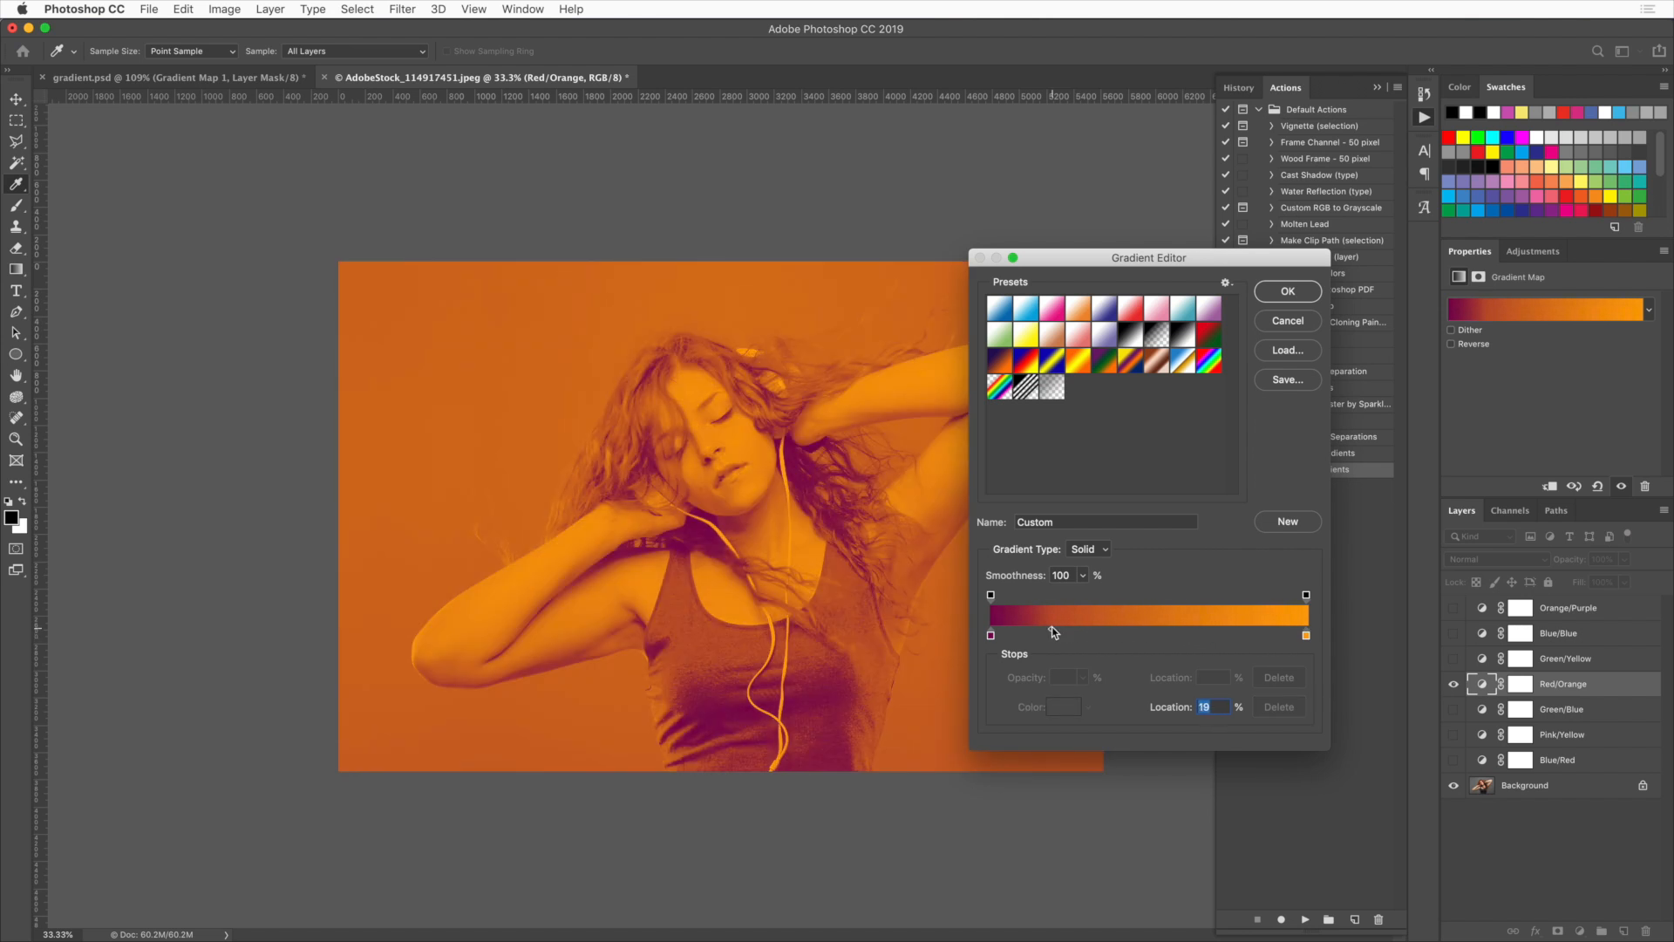
left_click(1277, 323)
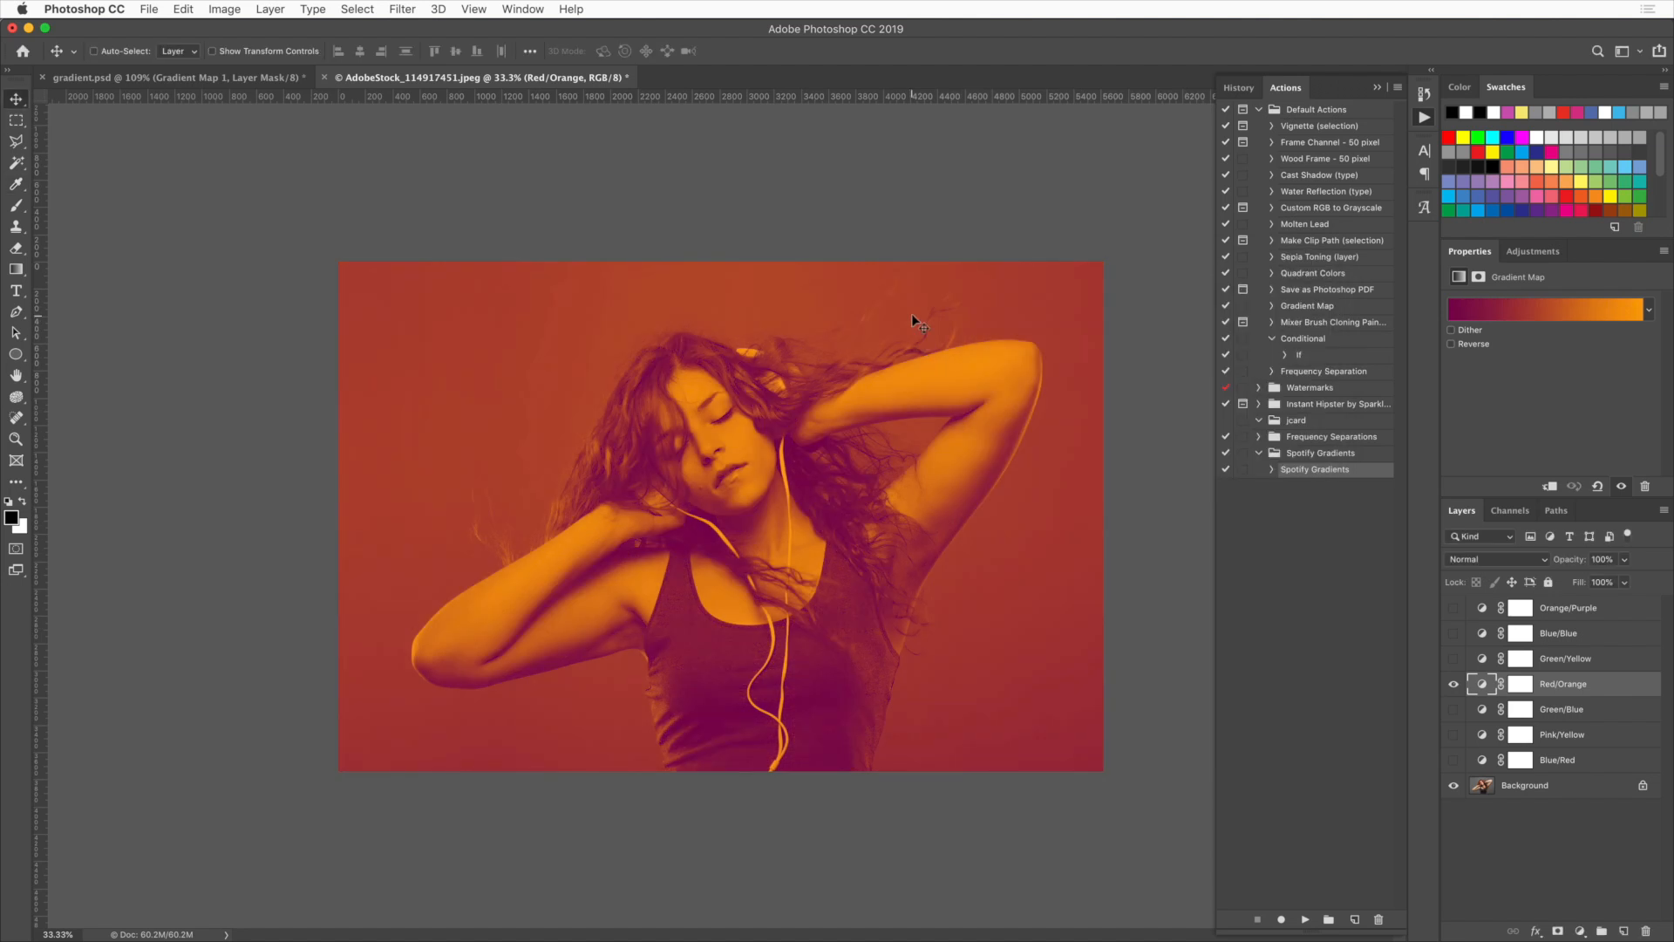